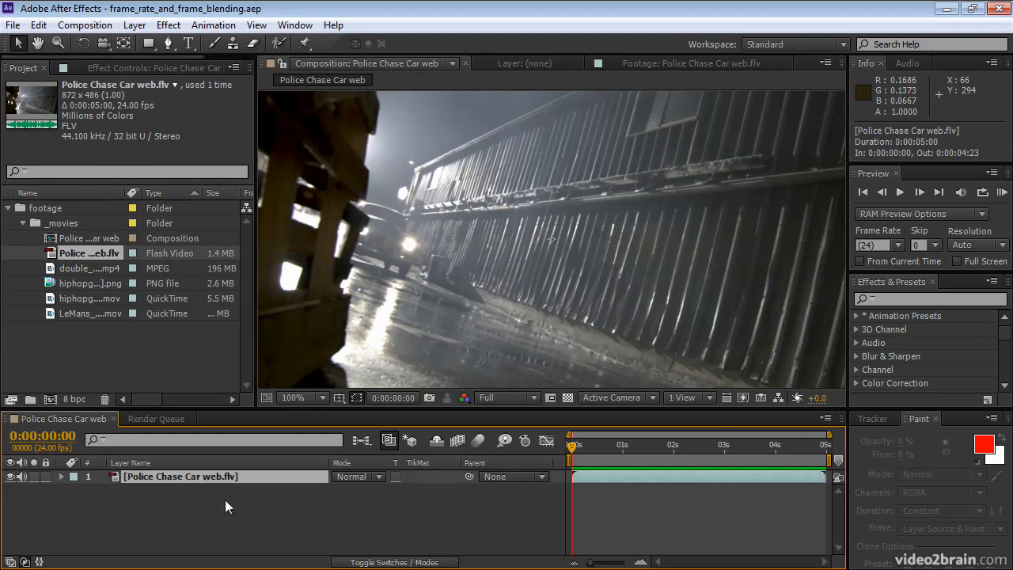
- Try a freeze frame of the police car layer at 0:00:02:02 with a RAM preview, and undo it
left_click_drag(572, 446, 679, 451)
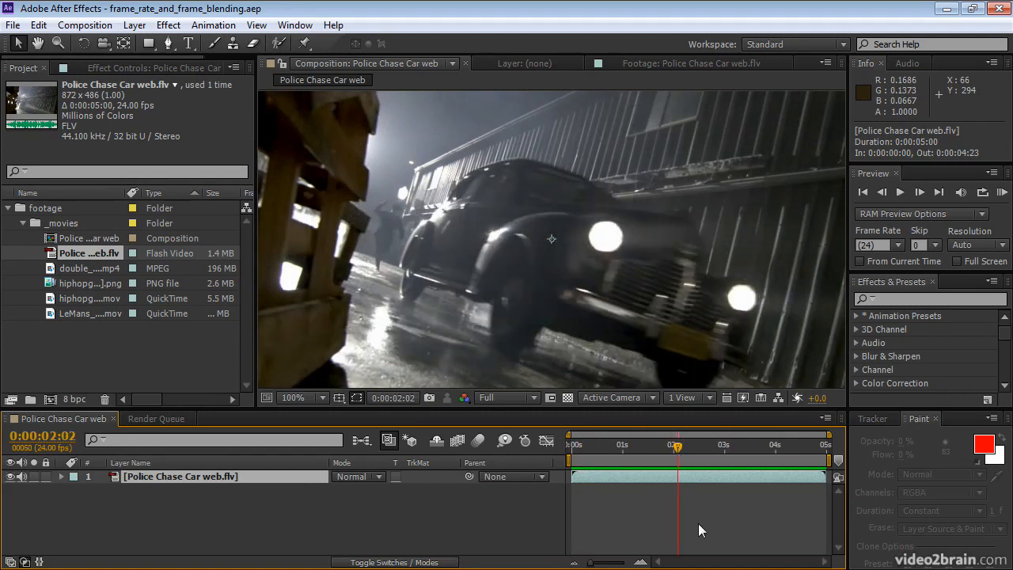
left_click(134, 24)
mouse_move(226, 193)
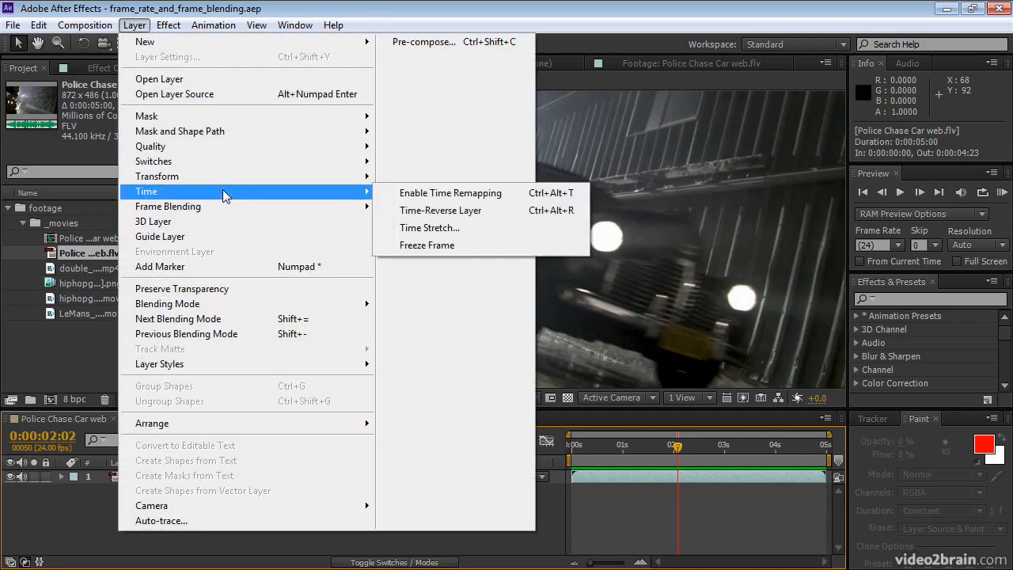
left_click(469, 251)
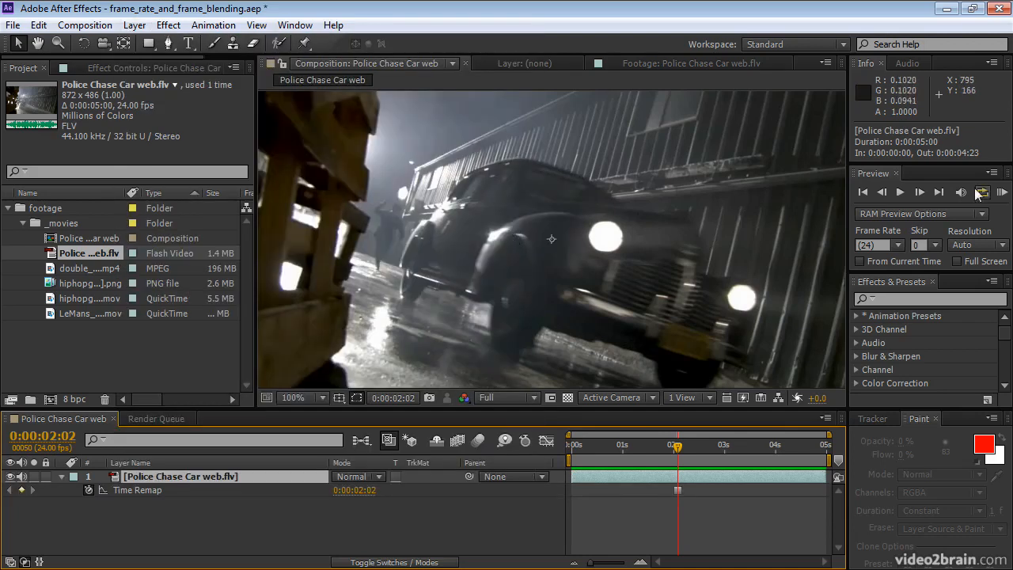
left_click(1001, 193)
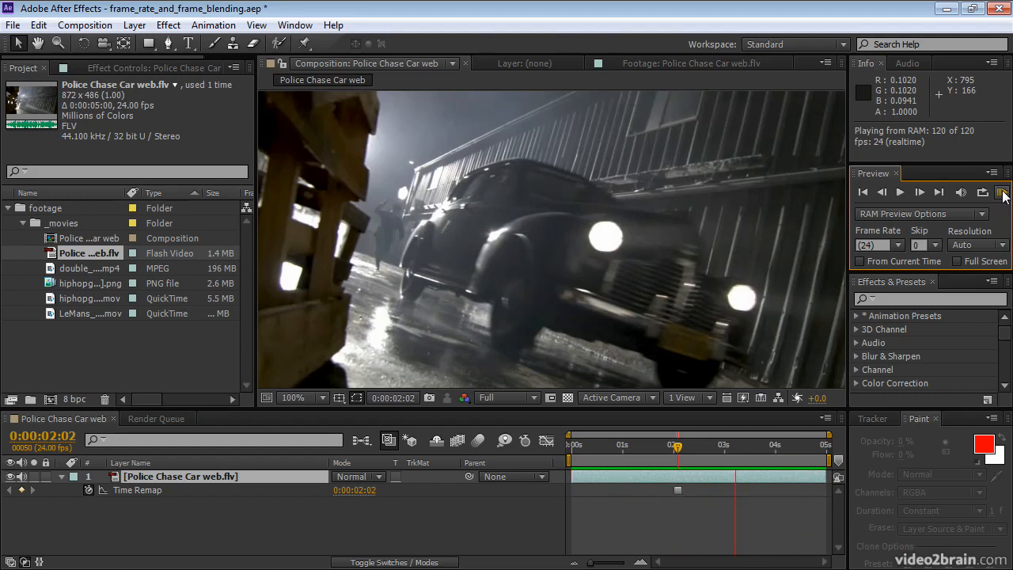
left_click(1001, 195)
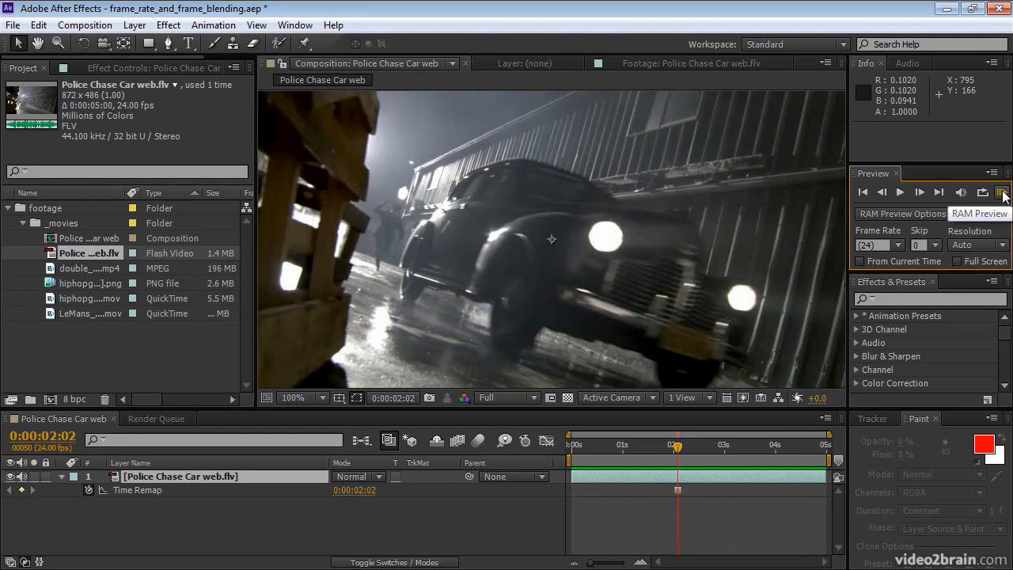
key("ctrl+z")
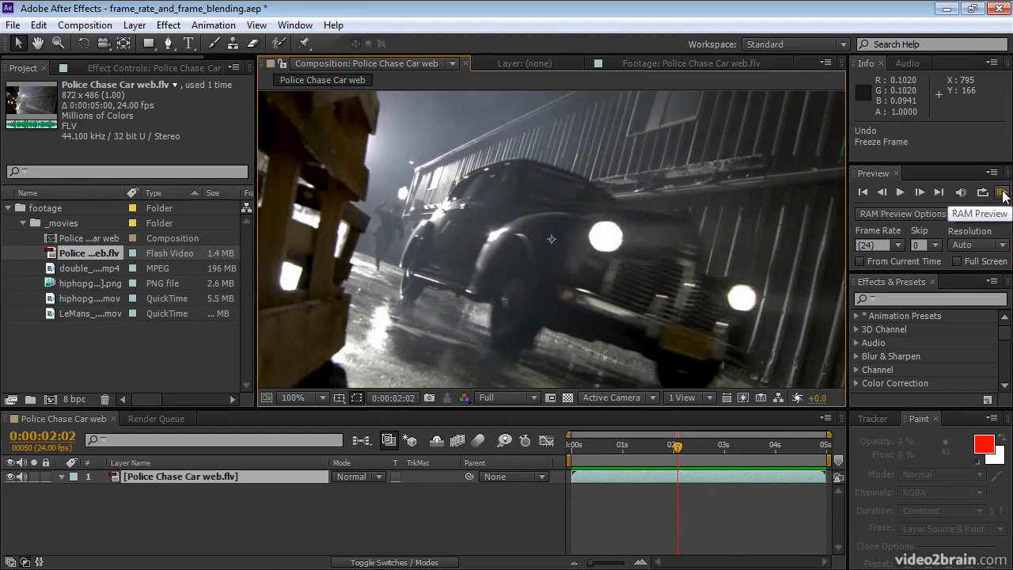
- Enable time remapping on the police car layer
left_click(135, 24)
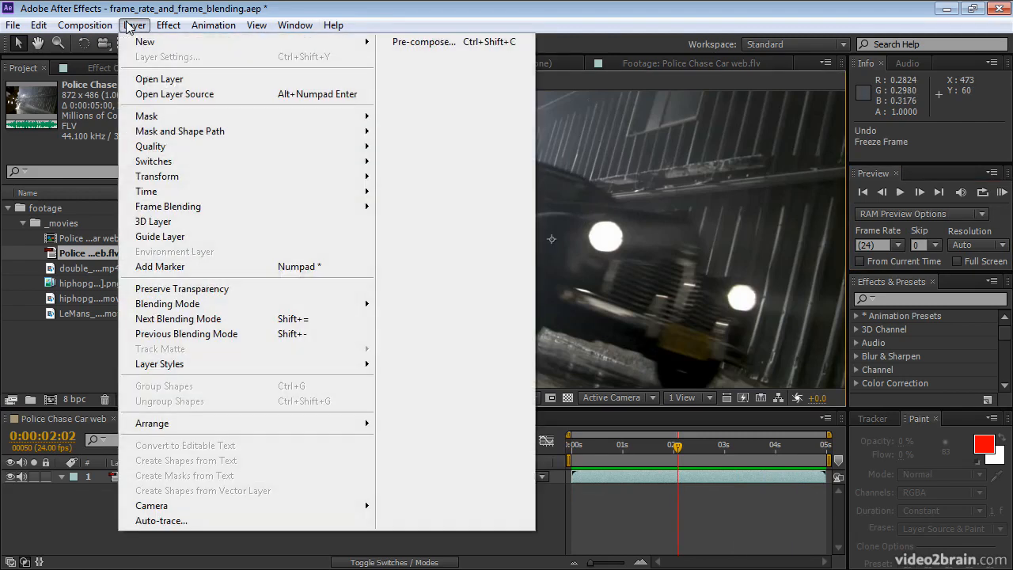
mouse_move(232, 193)
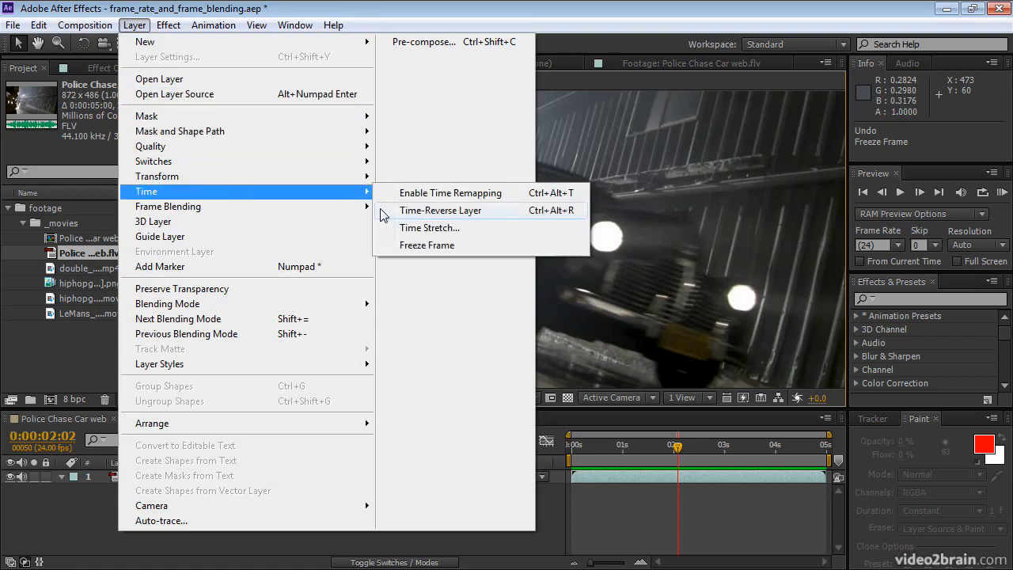
left_click(420, 200)
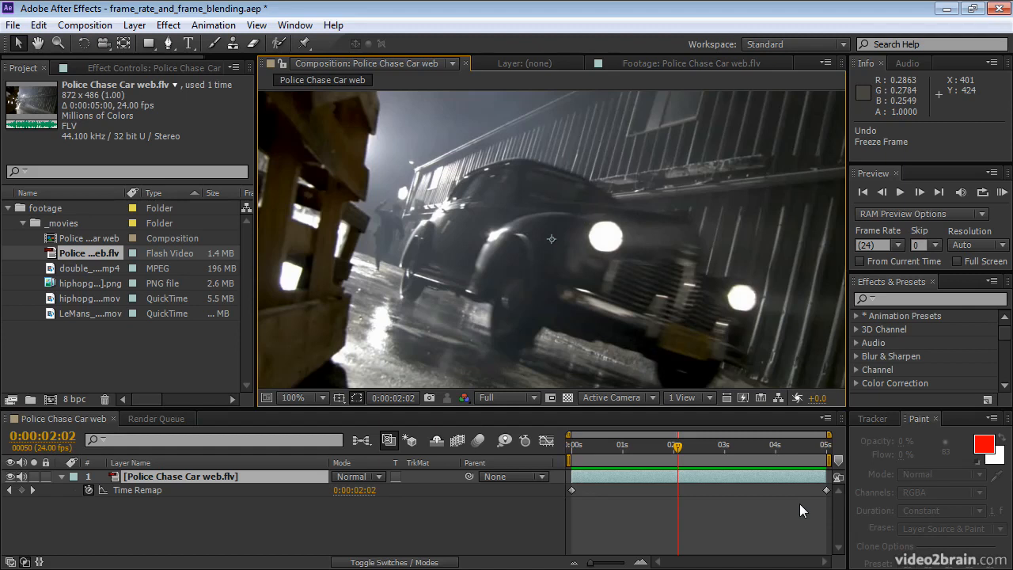
- Set the composition's duration to 0:00:10:00 and show its full length in the timeline
key("ctrl+k")
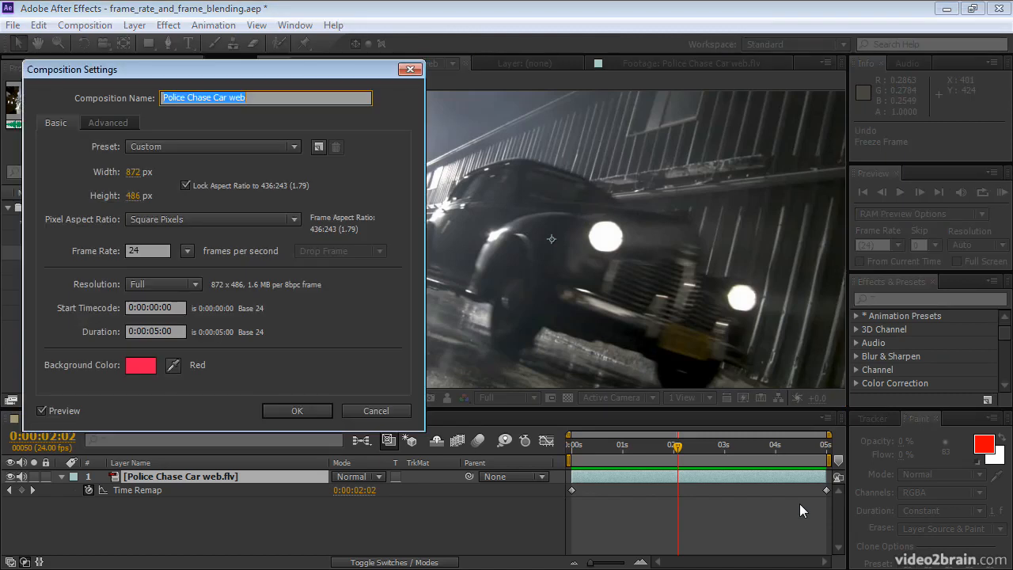
left_click(182, 332)
type("1000")
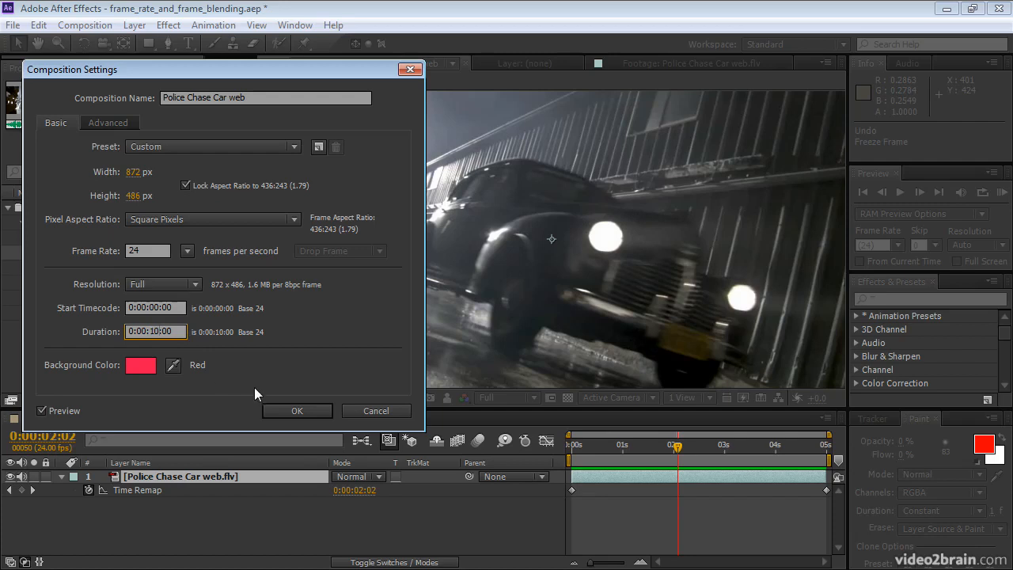
left_click(278, 412)
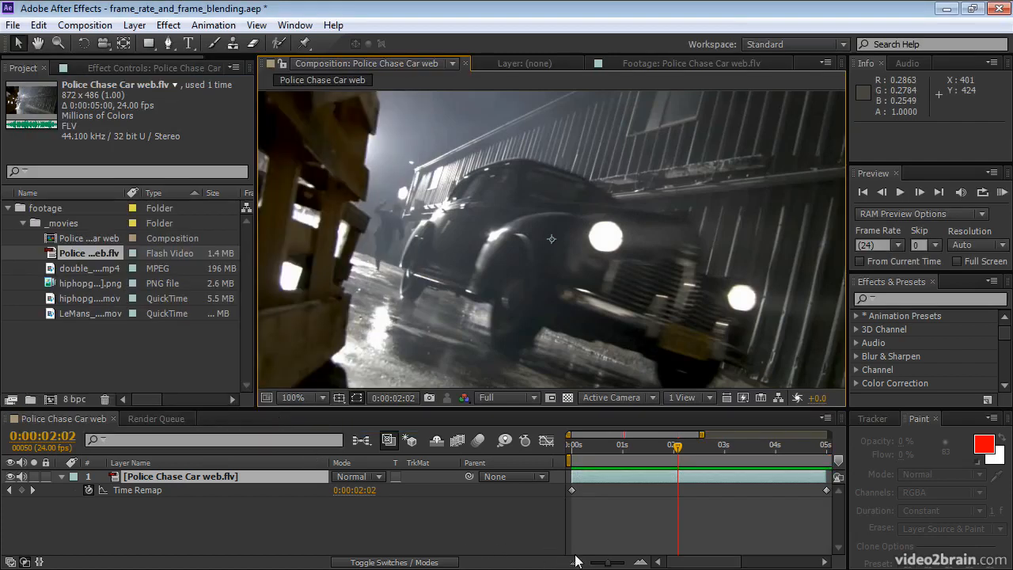
left_click_drag(607, 562, 590, 563)
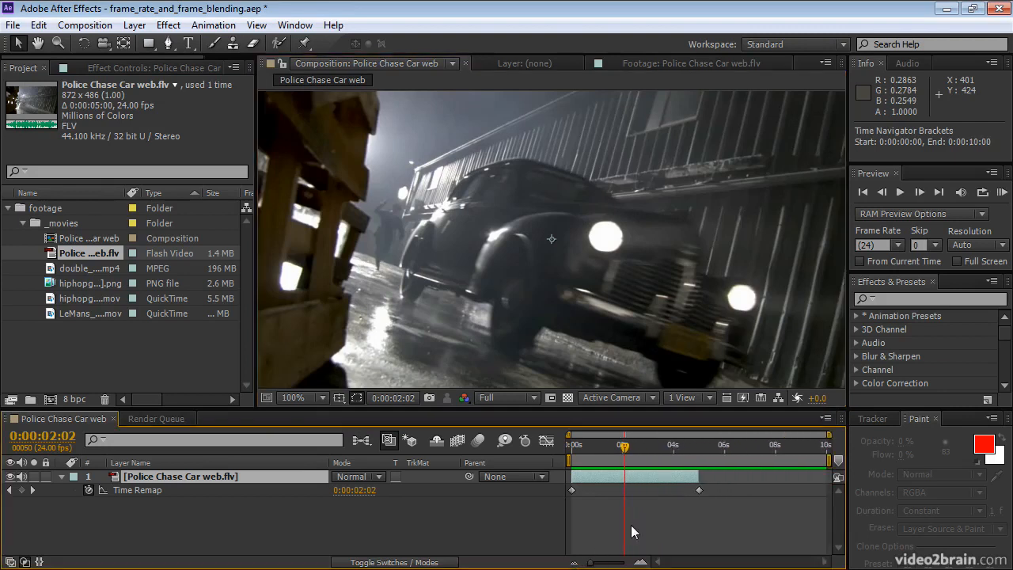
- Extend the police car layer's out point to the end of the composition at 0:00:09:23
left_click_drag(696, 475, 718, 485)
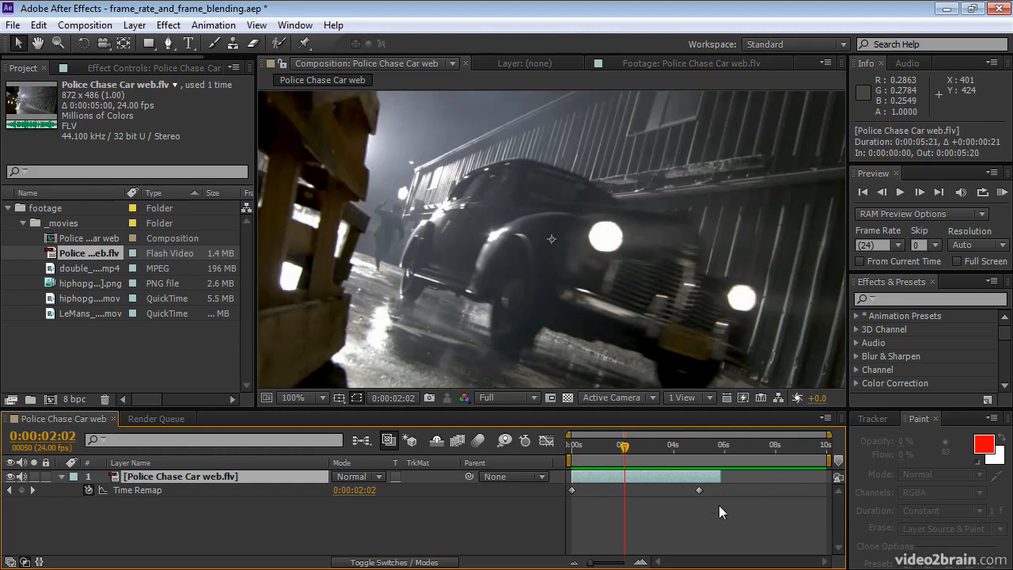
key("End")
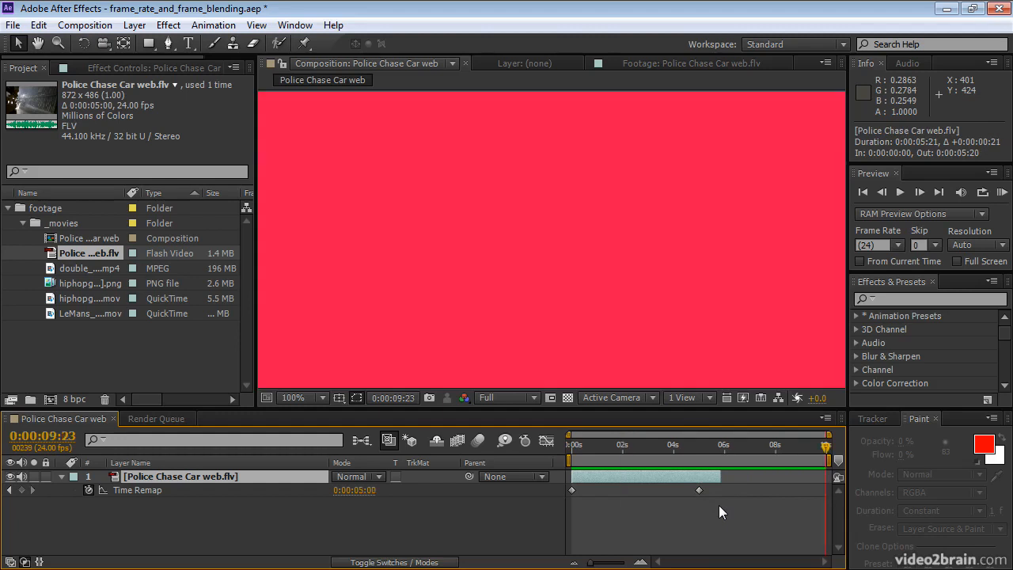
key("alt+bracketright")
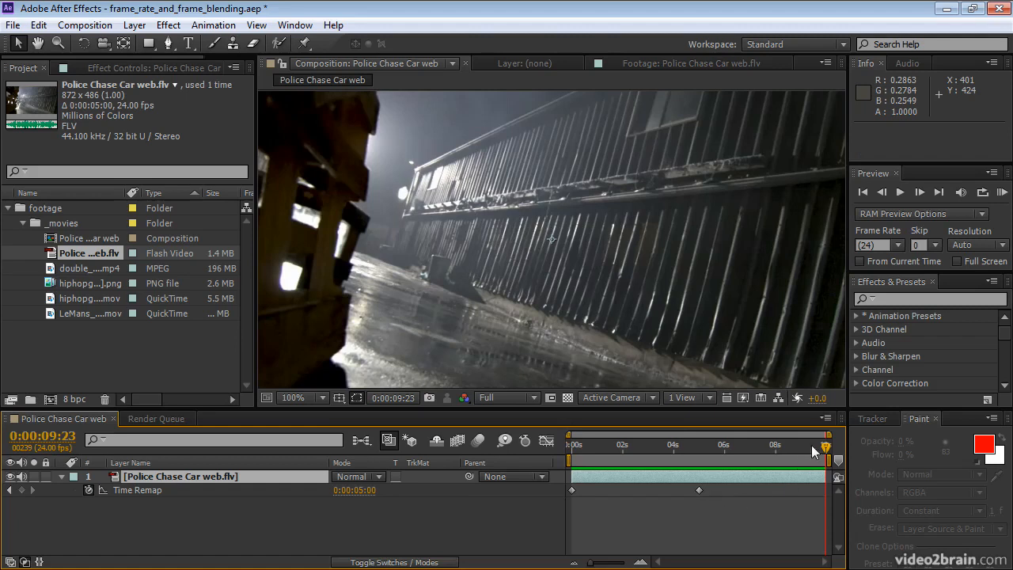
- Add a Time Remap keyframe at 0:00:02:03 and shift it together with the end keyframe so the end keyframe sits at 0:00:06:22
left_click_drag(825, 450, 624, 459)
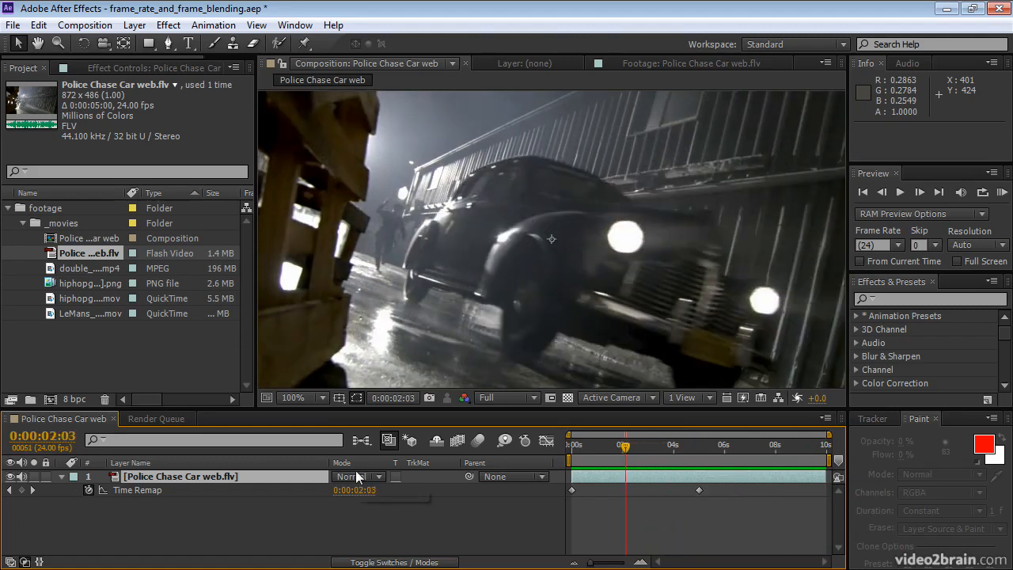
left_click(22, 490)
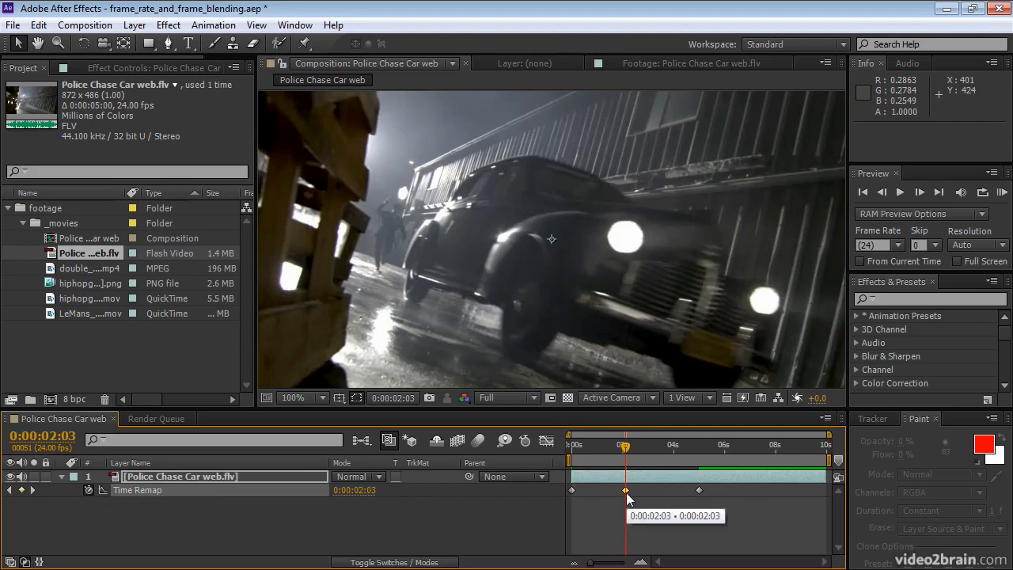
left_click_drag(708, 509, 613, 491)
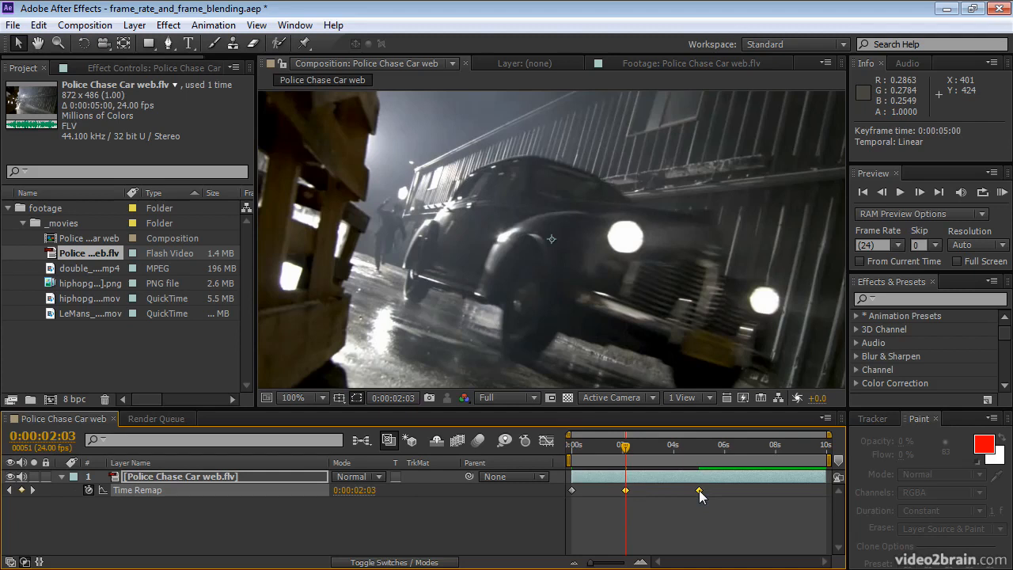
left_click_drag(699, 489, 747, 489)
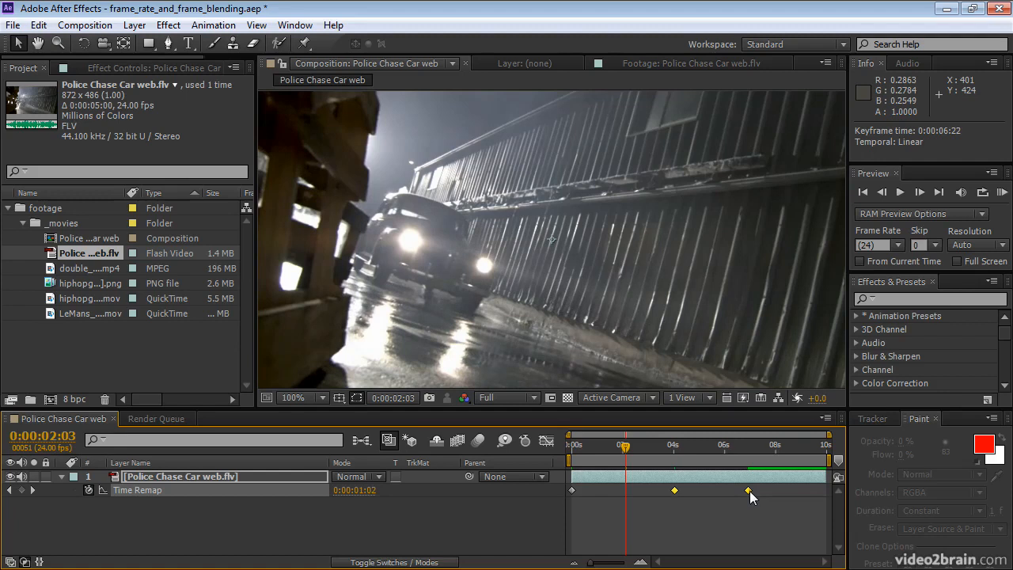
- Copy the middle Time Remap keyframe at about 4 seconds and paste it at 0:00:02:03 to hold that frame
left_click(748, 491, "shift")
key("ctrl+c")
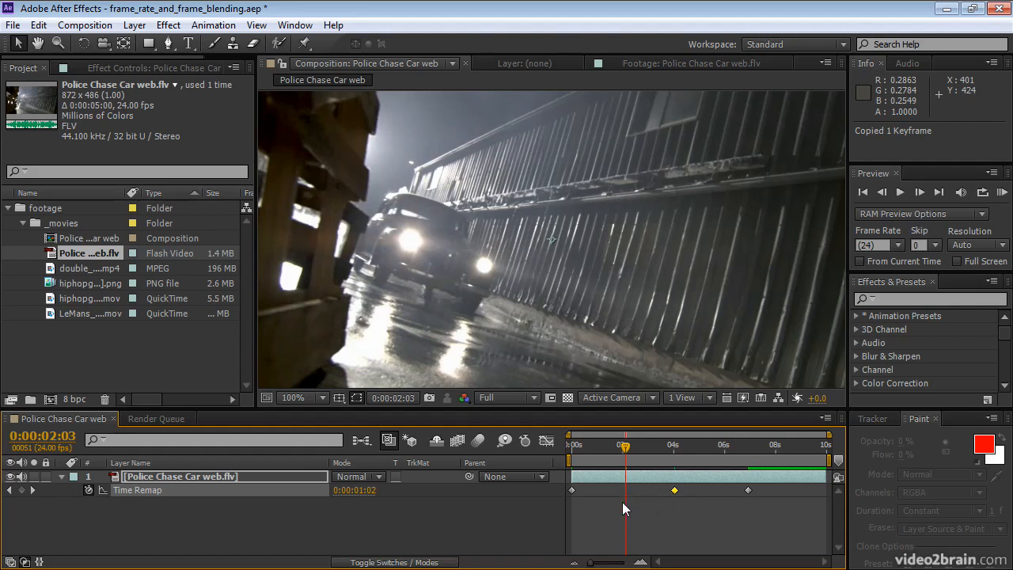
key("ctrl+v")
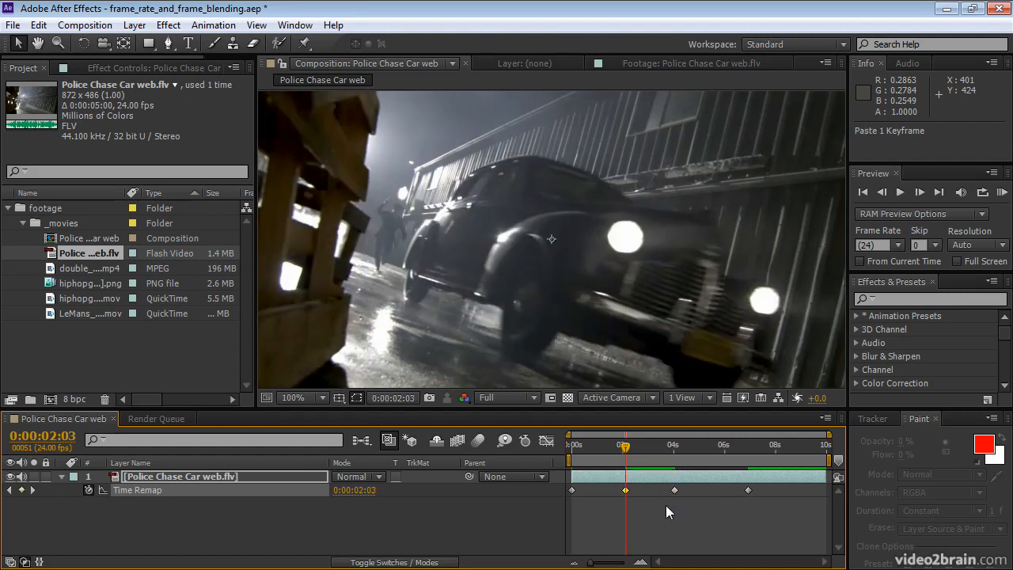
- Examine the Time Remap curve in the Graph Editor and RAM preview the composition from its start
left_click(545, 442)
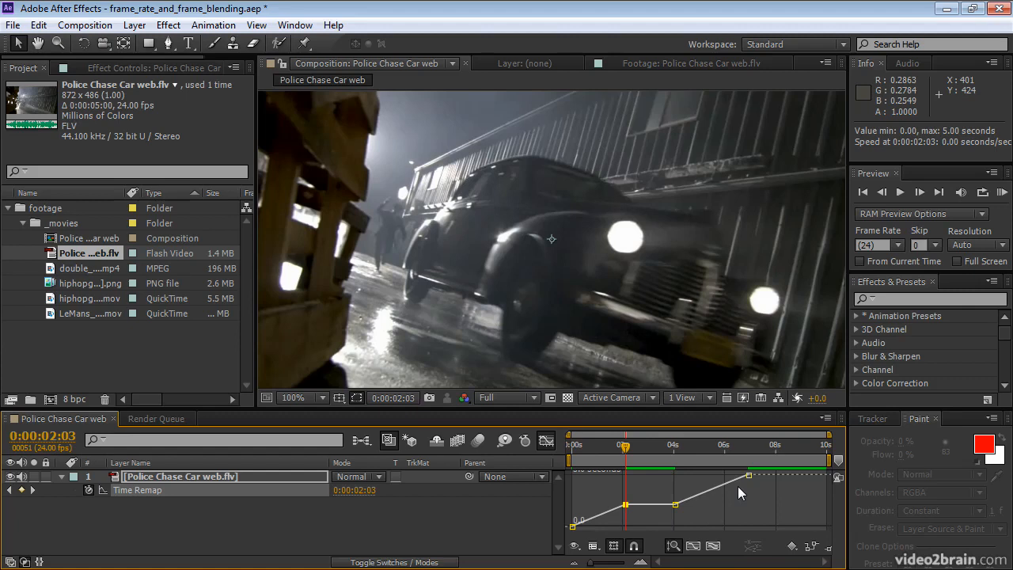
key("Home")
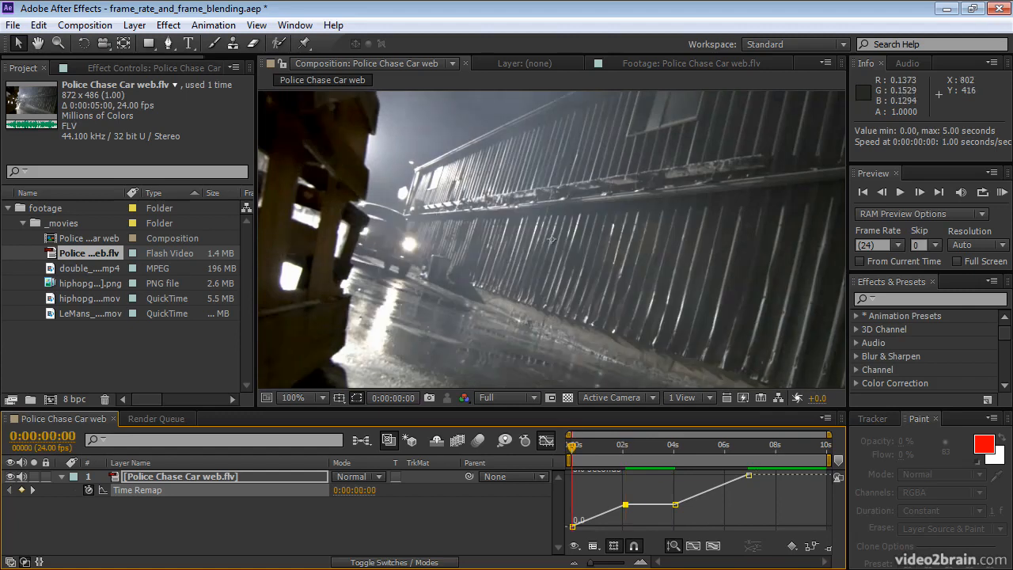
left_click(1001, 192)
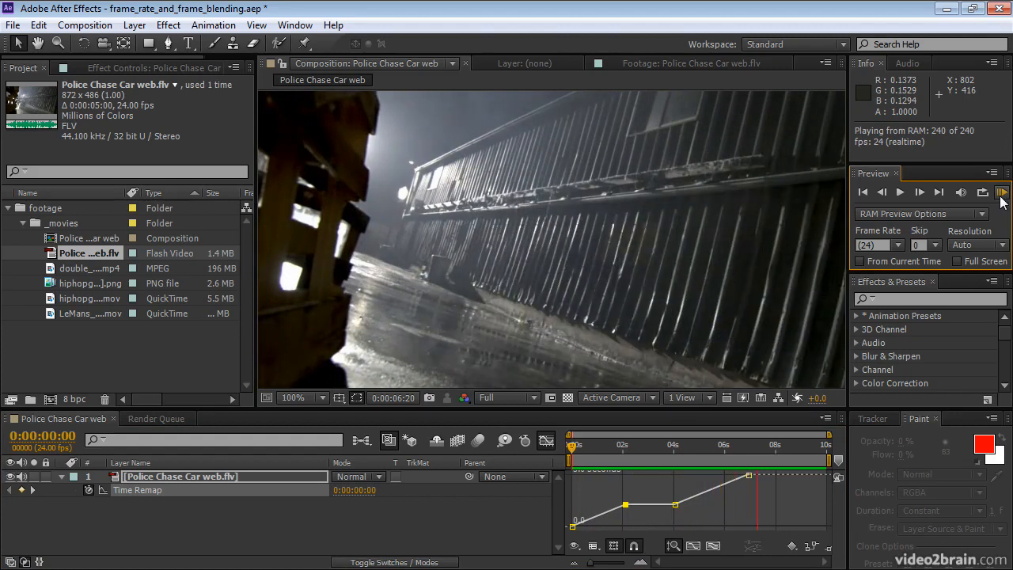
key("space")
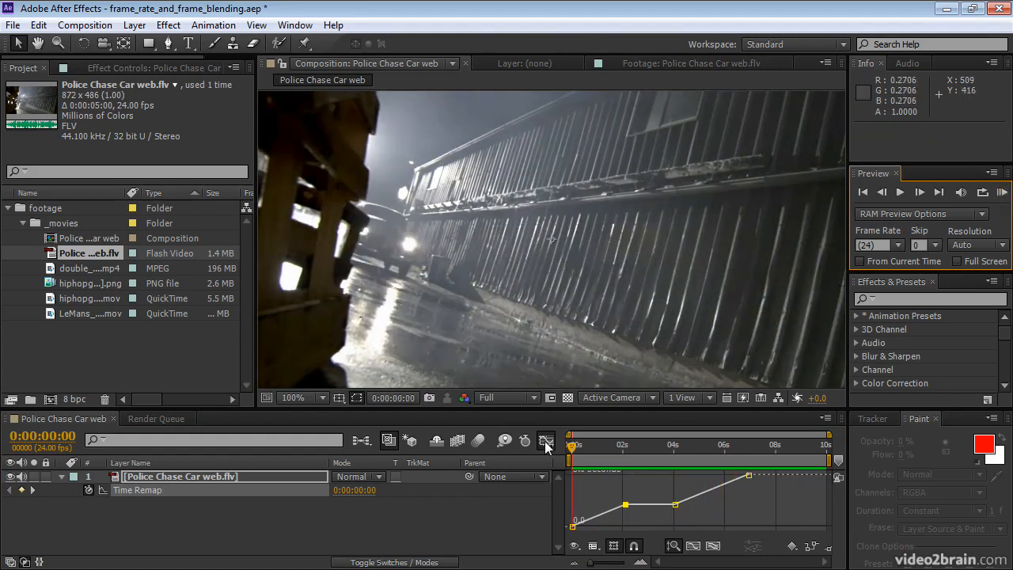
left_click(546, 444)
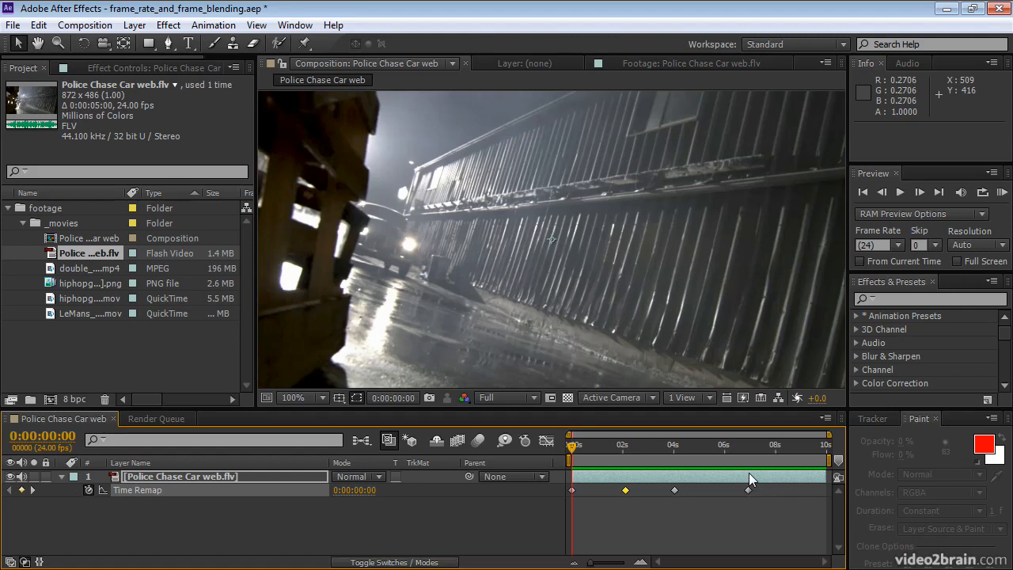
- Set the work area to end at the last Time Remap keyframe at 0:00:06:22
key("k")
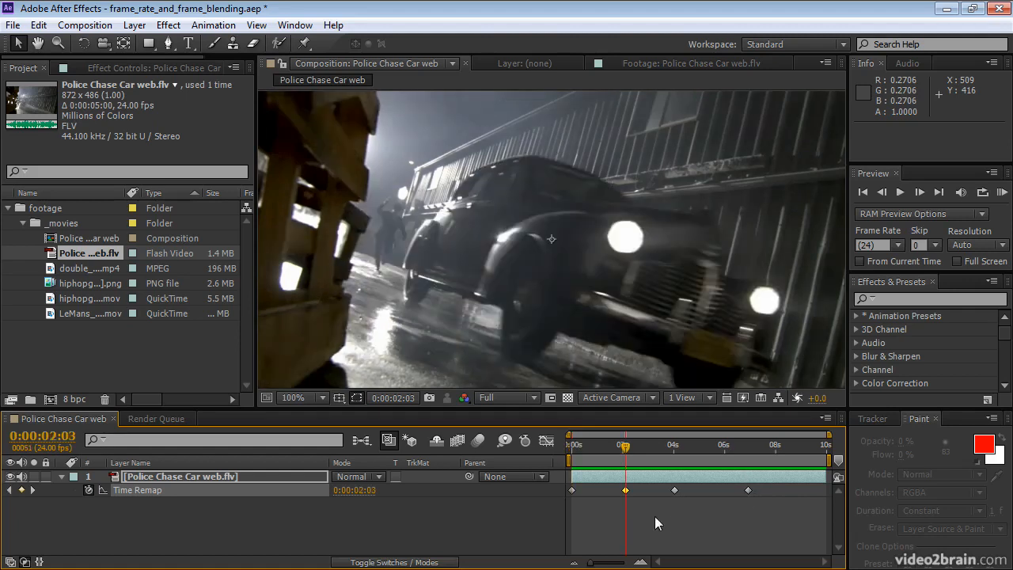
key("k")
key("k")
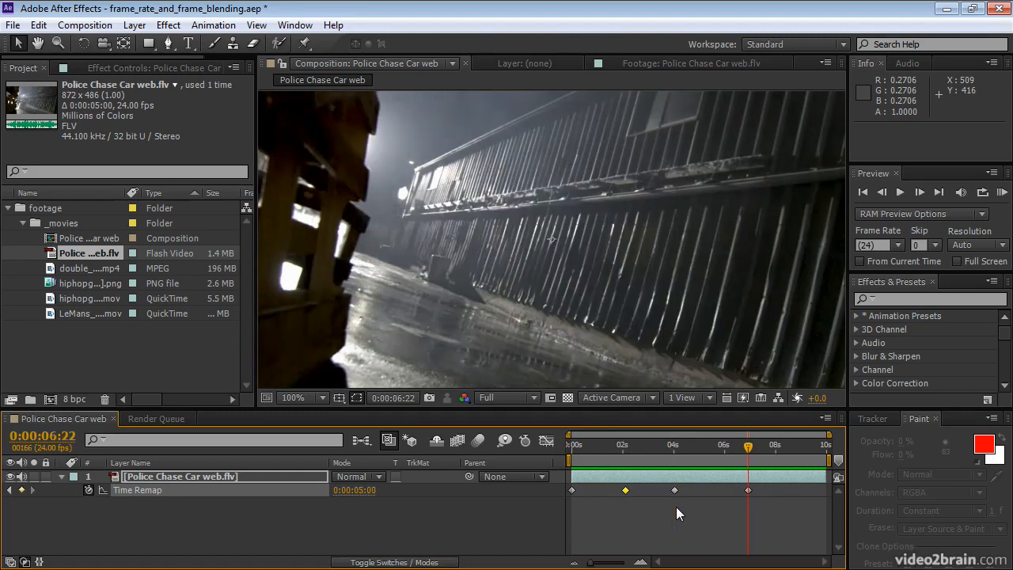
key("j")
key("j")
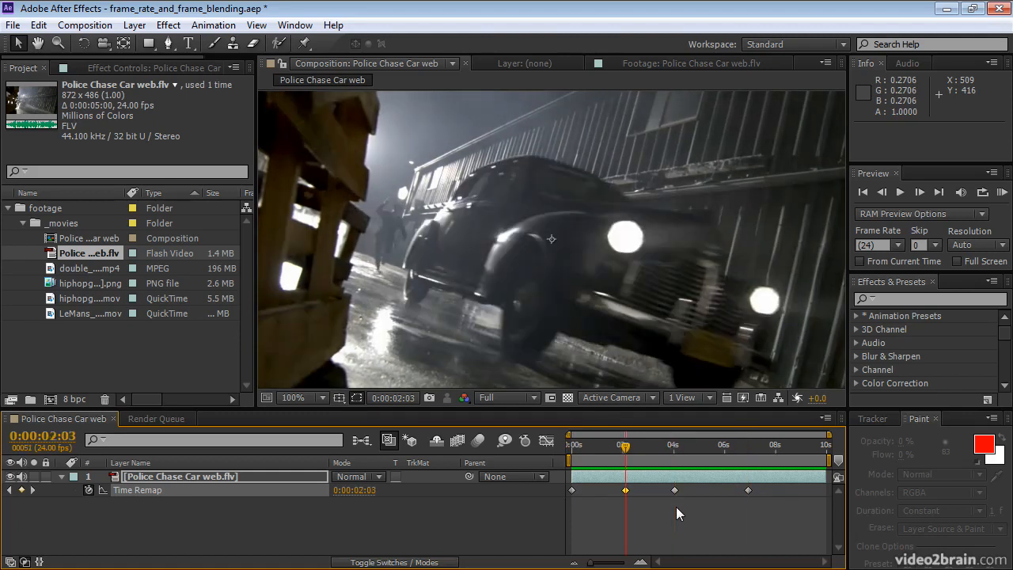
key("k")
key("k")
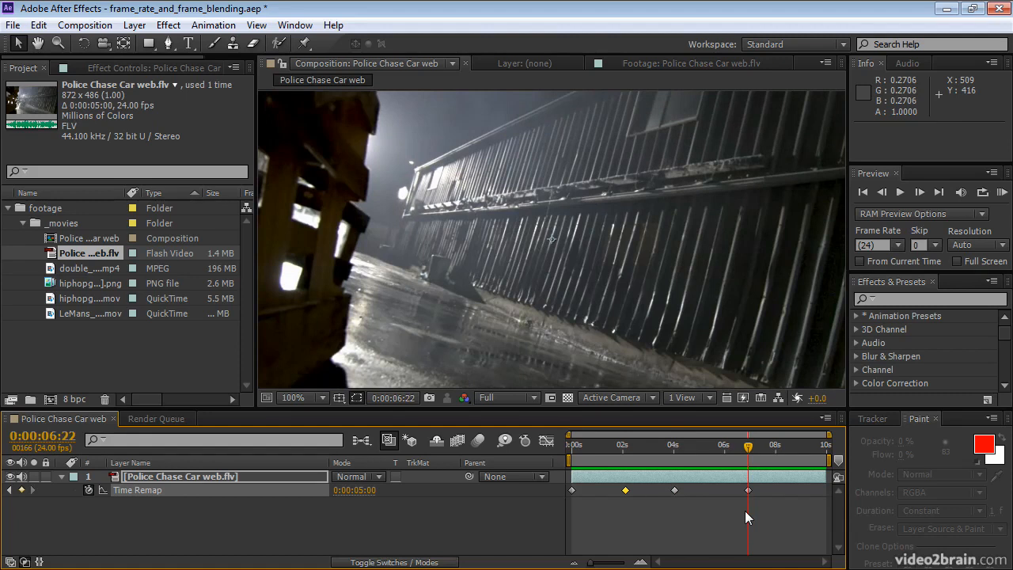
key("n")
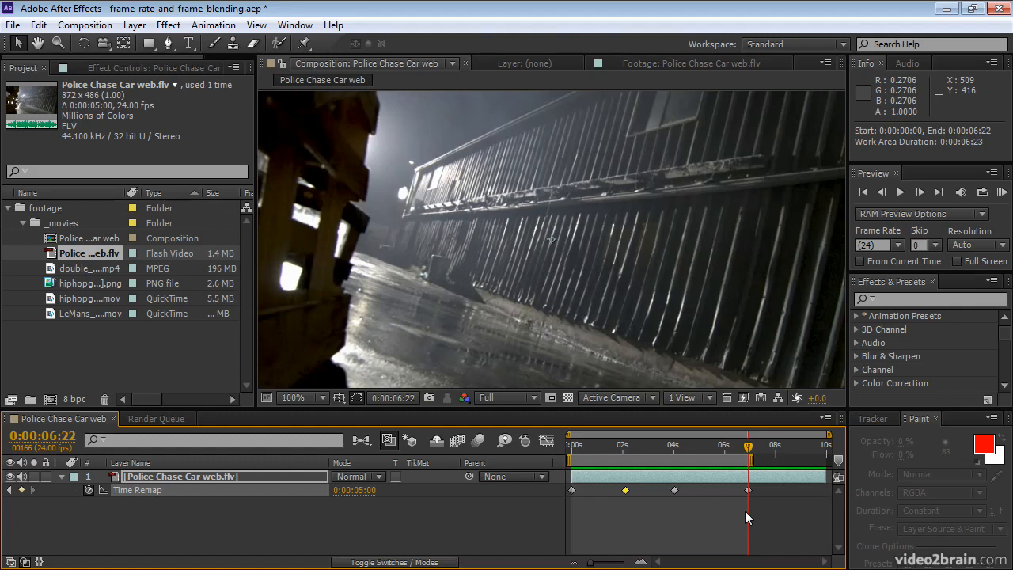
- Trim the layer's out point to the last Time Remap keyframe and trim the composition to the work area
key("alt+bracketright")
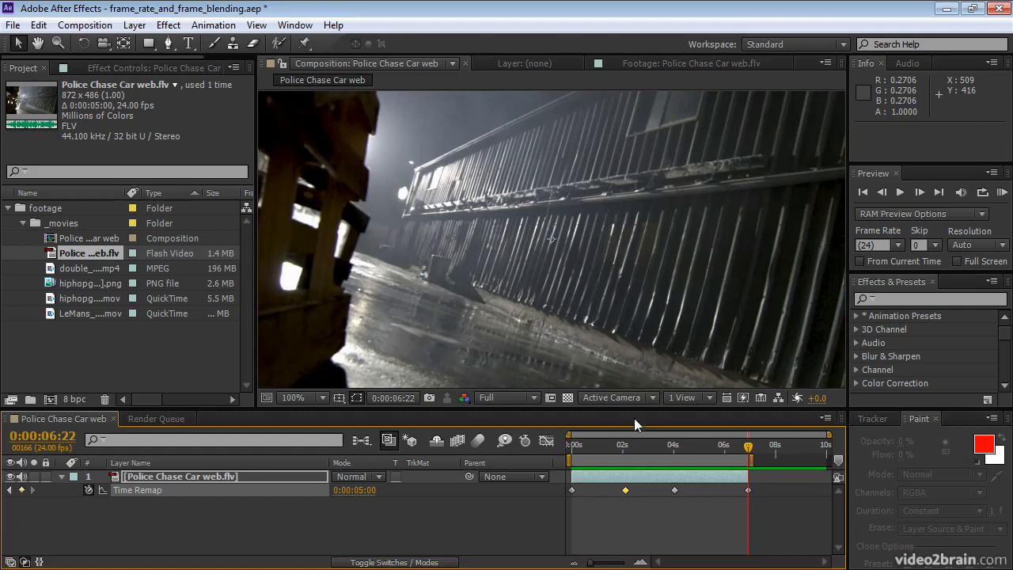
left_click(84, 25)
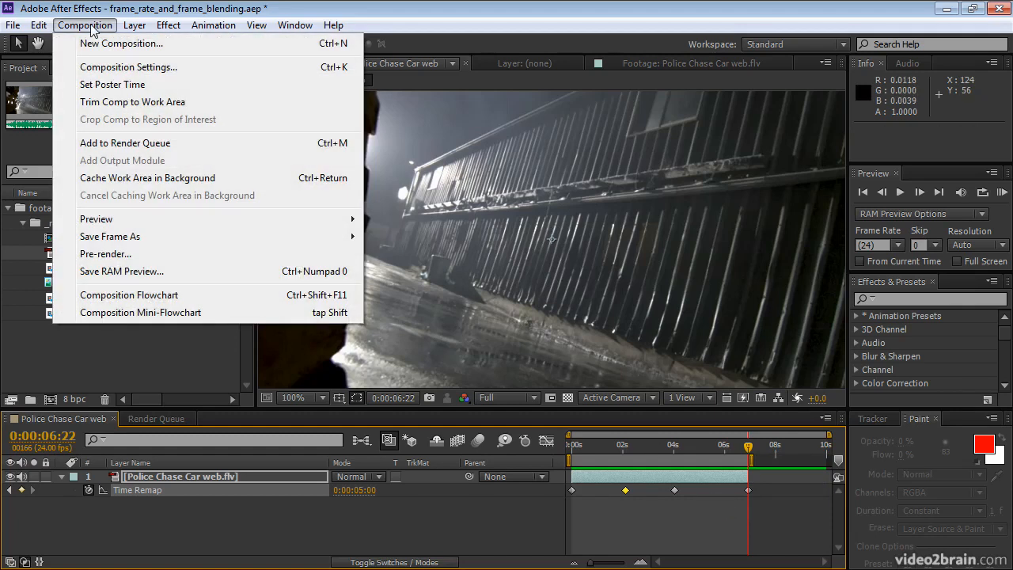
left_click(125, 102)
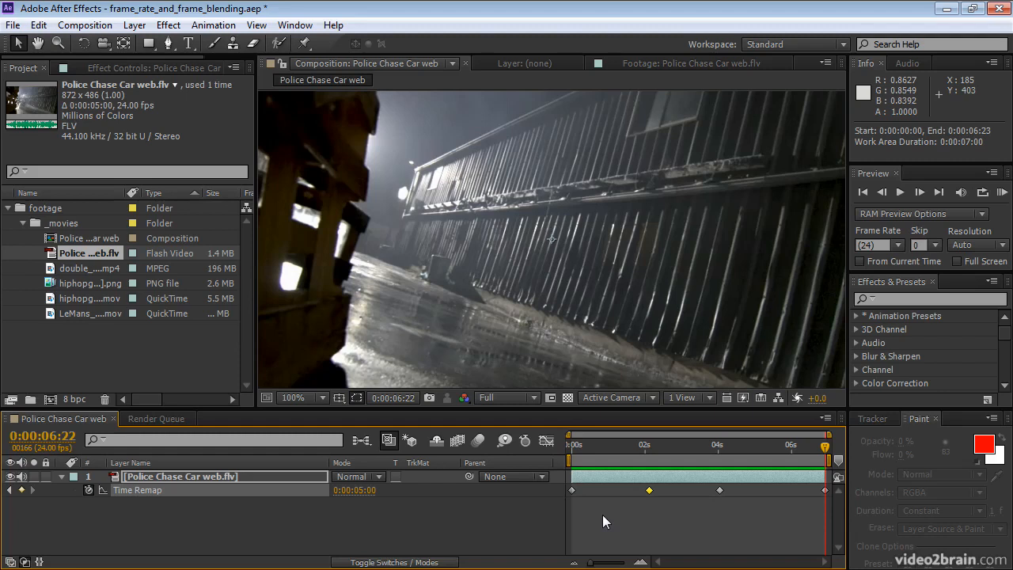
- RAM preview the composition, then raise the Time Remap keyframe at about 4 seconds in the Graph Editor and restore its level hold
left_click(1002, 194)
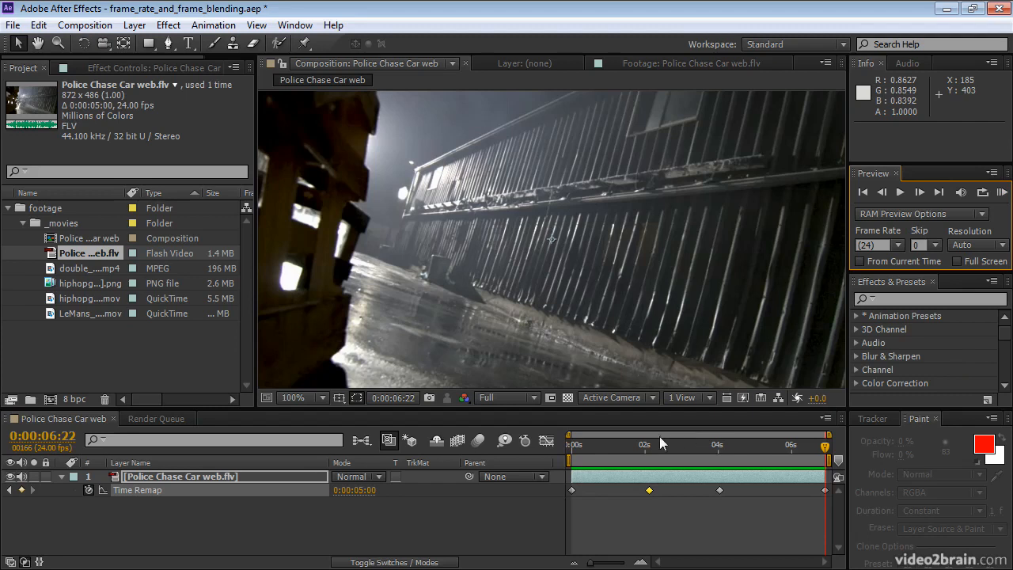
left_click(545, 440)
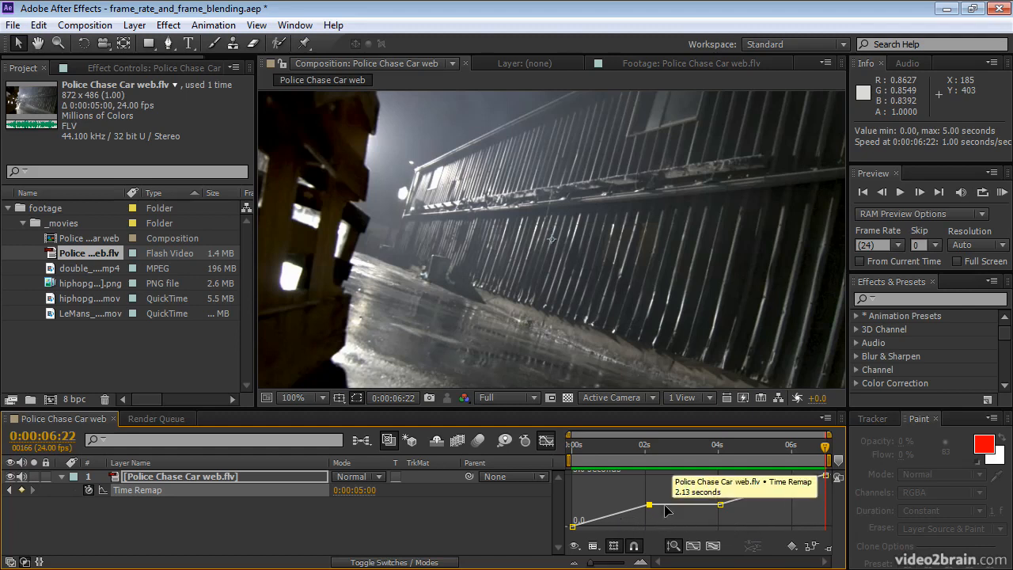
left_click(720, 504)
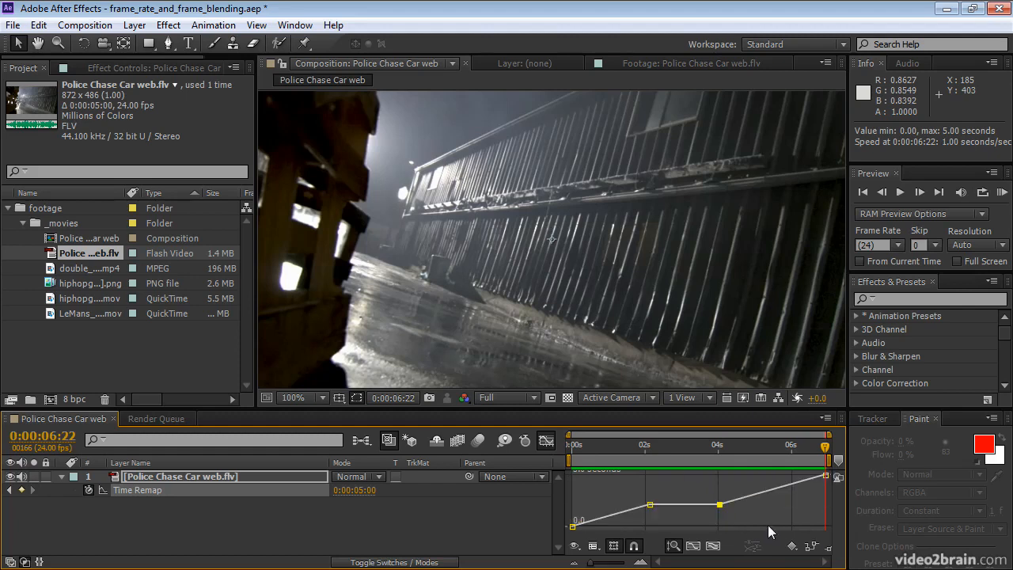
left_click_drag(720, 507, 720, 500)
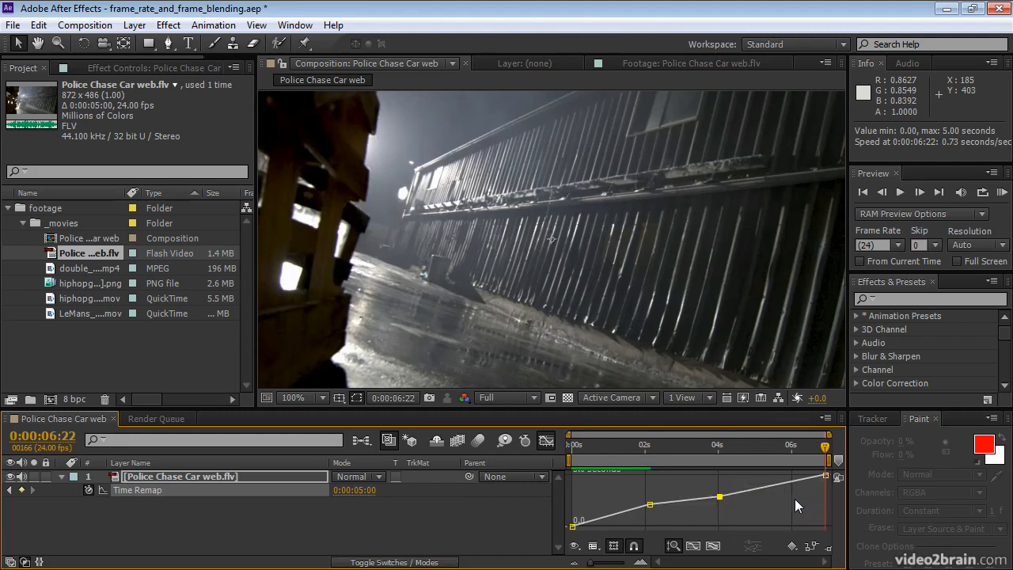
left_click_drag(719, 496, 721, 504)
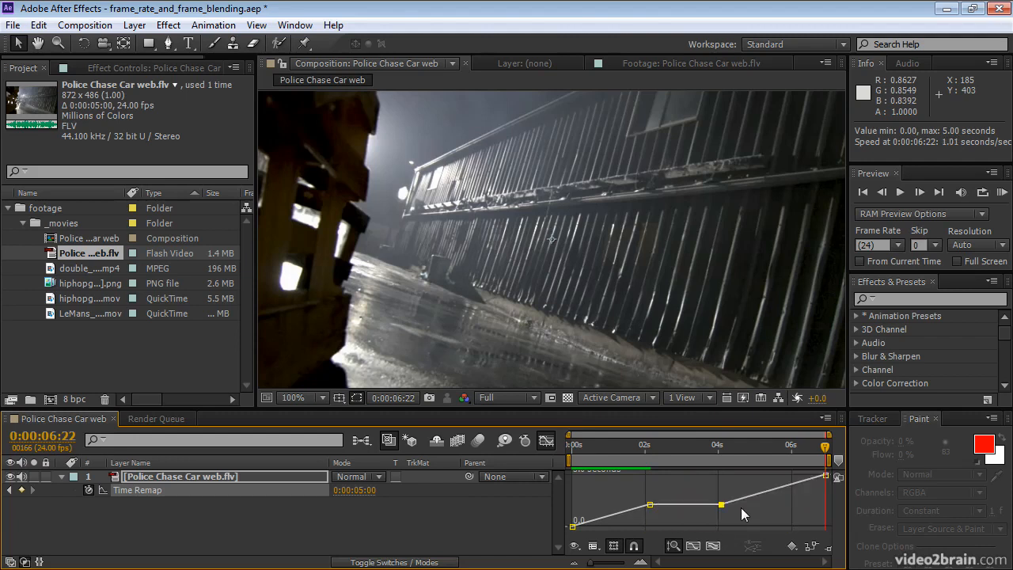
- Convert the two middle Time Remap keyframes to Bezier, lengthen their handles in the Graph Editor, and RAM preview the composition
mouse_move(722, 507)
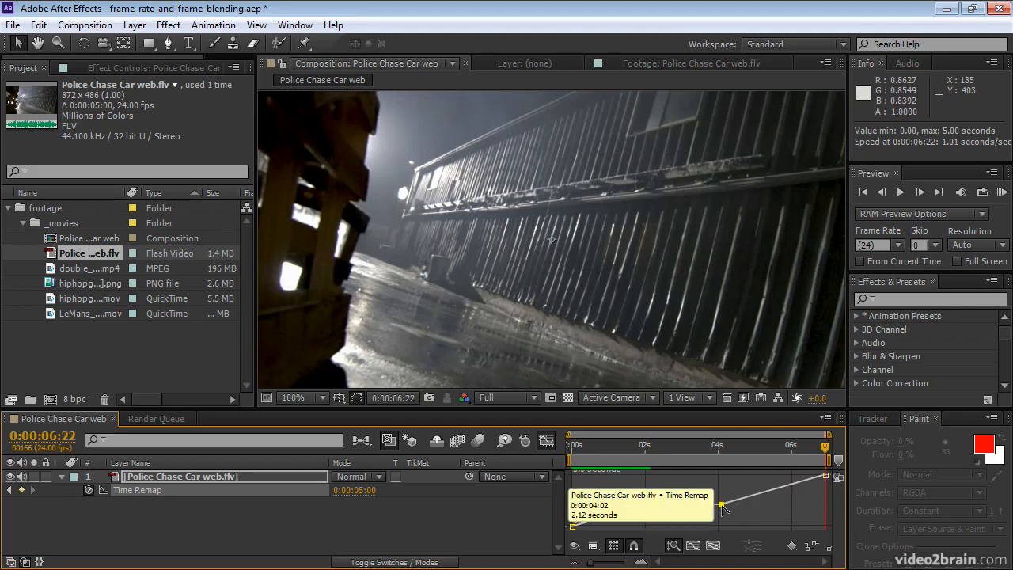
left_click(721, 505, "alt")
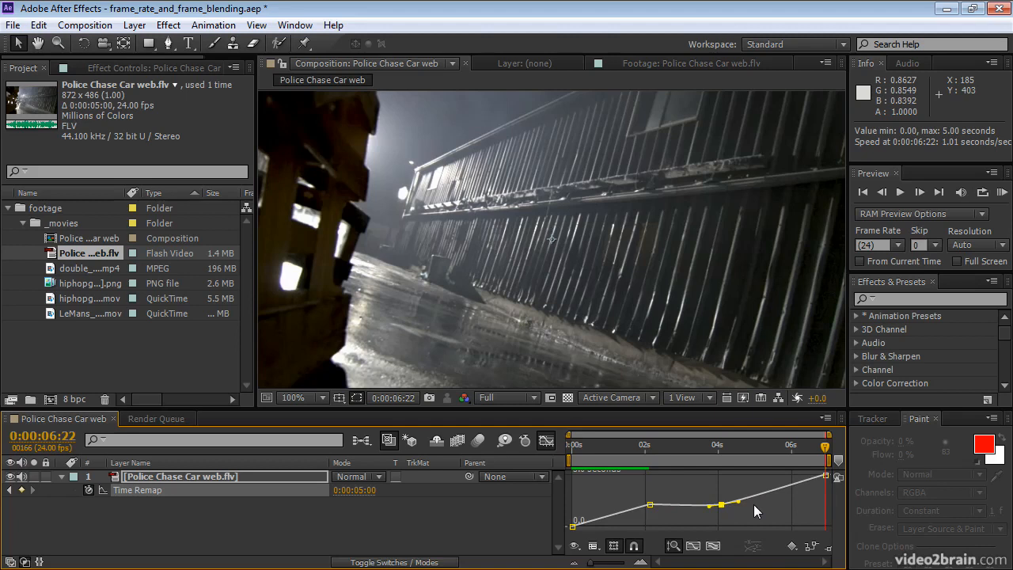
left_click(649, 506, "alt")
left_click_drag(709, 505, 744, 501)
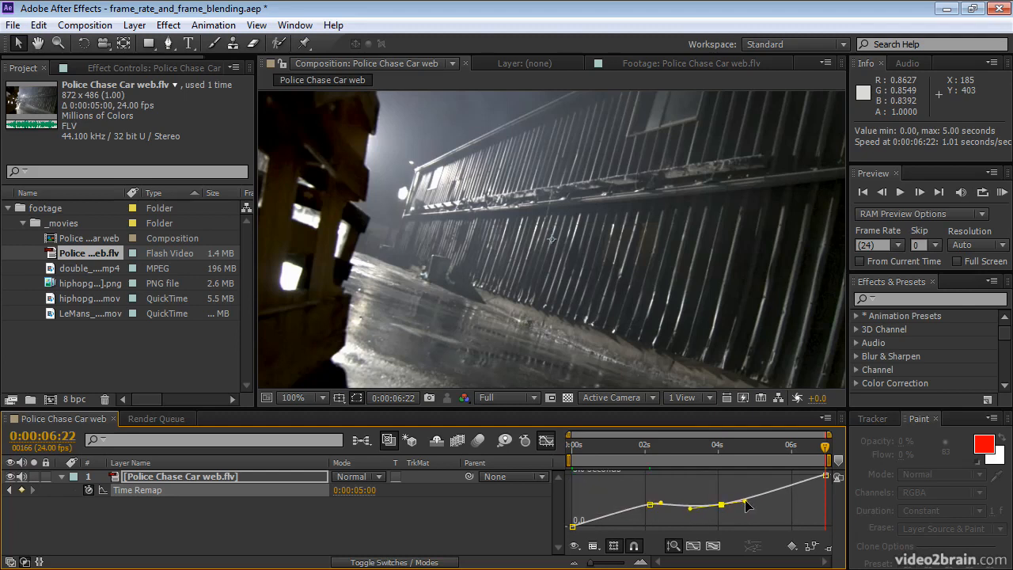
left_click(662, 504)
left_click_drag(661, 500, 685, 508)
left_click(1001, 192)
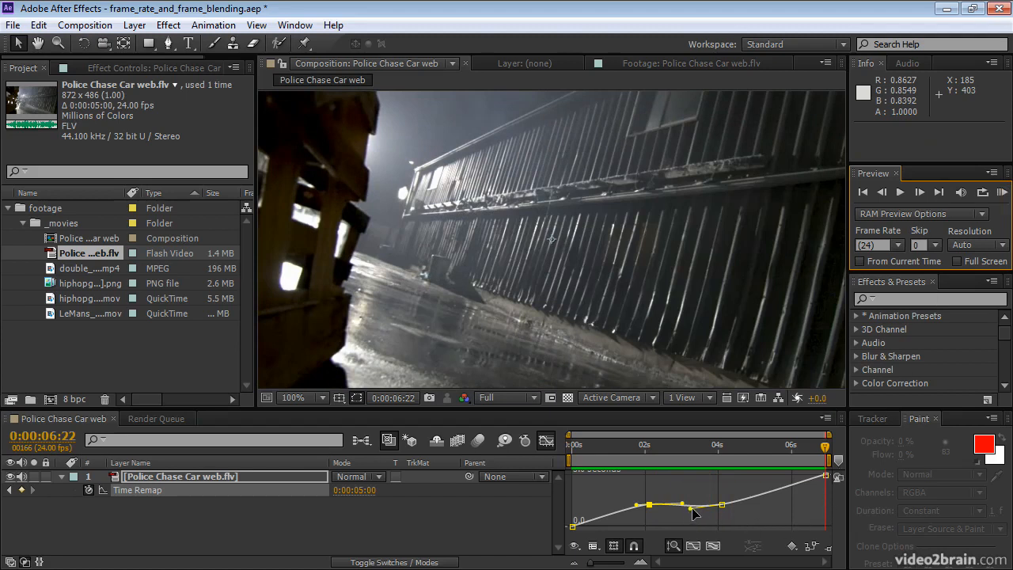
- Level the Bezier handles between the two middle Time Remap keyframes, extend the ease into the first one, and RAM preview the result
left_click_drag(690, 508, 689, 505)
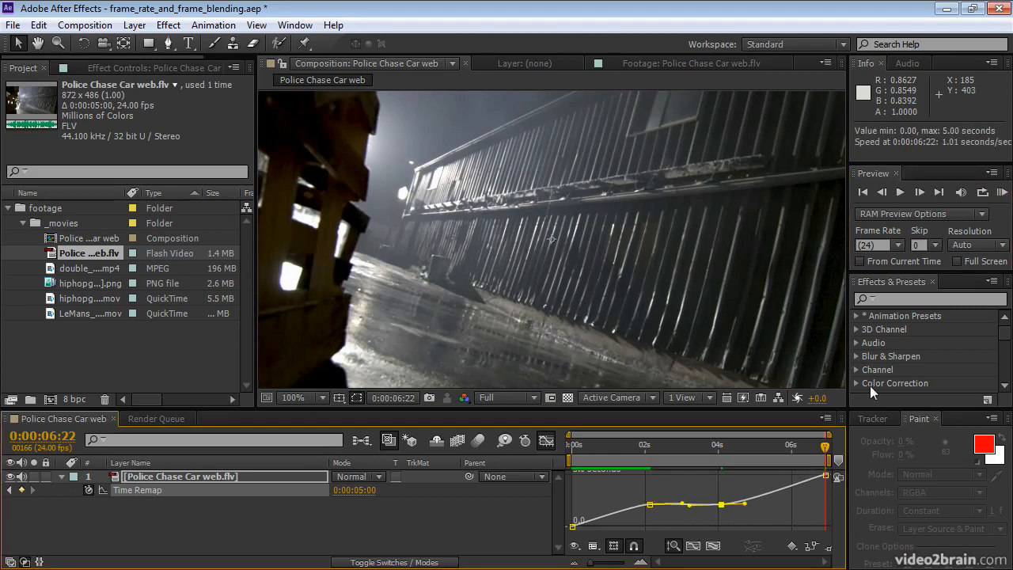
left_click(648, 504)
left_click_drag(640, 503, 614, 504)
left_click(722, 504)
left_click(795, 513)
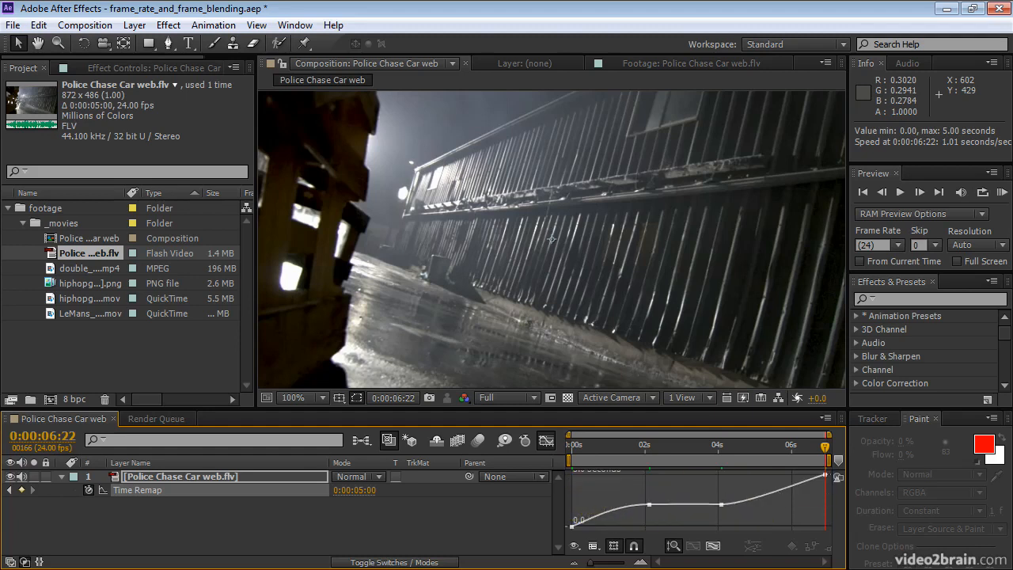
left_click(1002, 192)
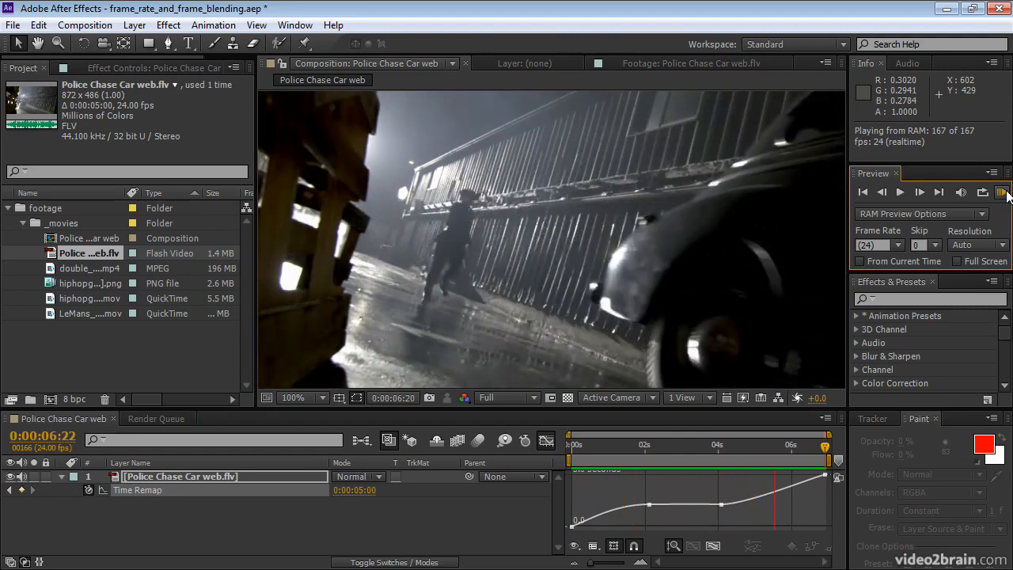
- Delete the two middle Time Remap keyframes, keeping only the first and last ones
left_click(746, 519)
left_click_drag(746, 518, 625, 494)
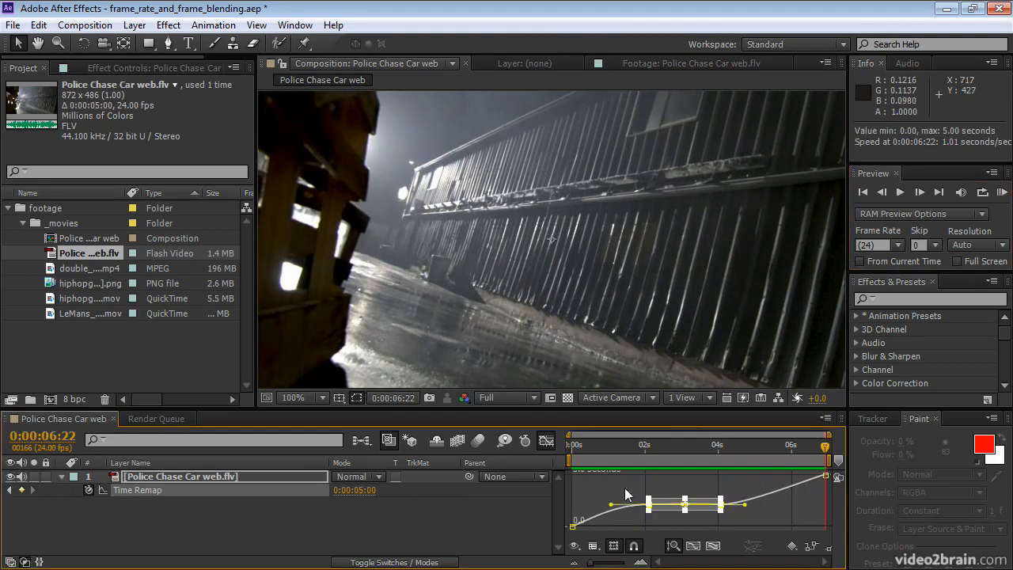
key("Delete")
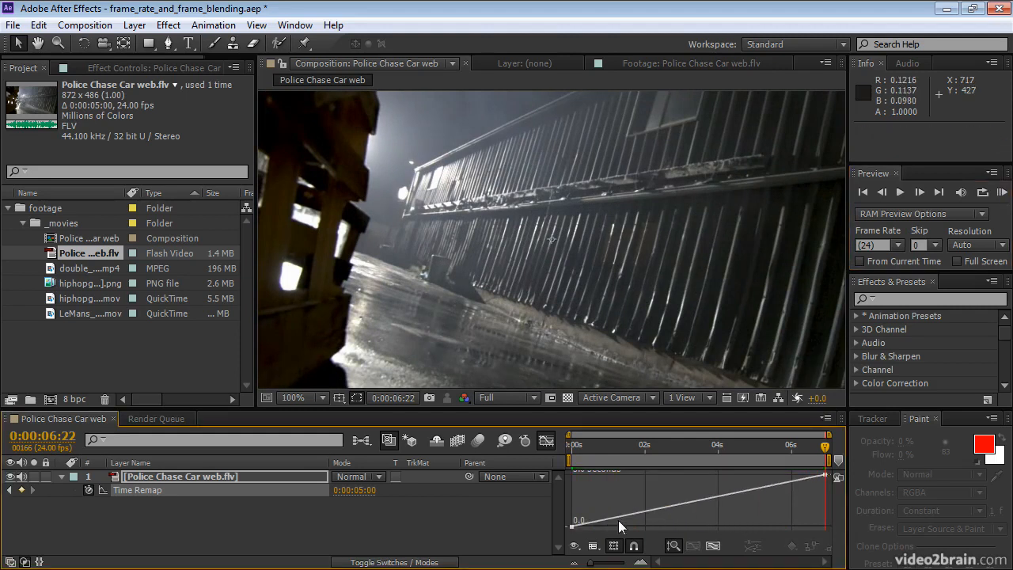
- Set the first Time Remap keyframe to 5.00 seconds and the last to about 4.00 seconds in the Graph Editor, and RAM preview
left_click(572, 527)
left_click_drag(574, 529, 574, 471)
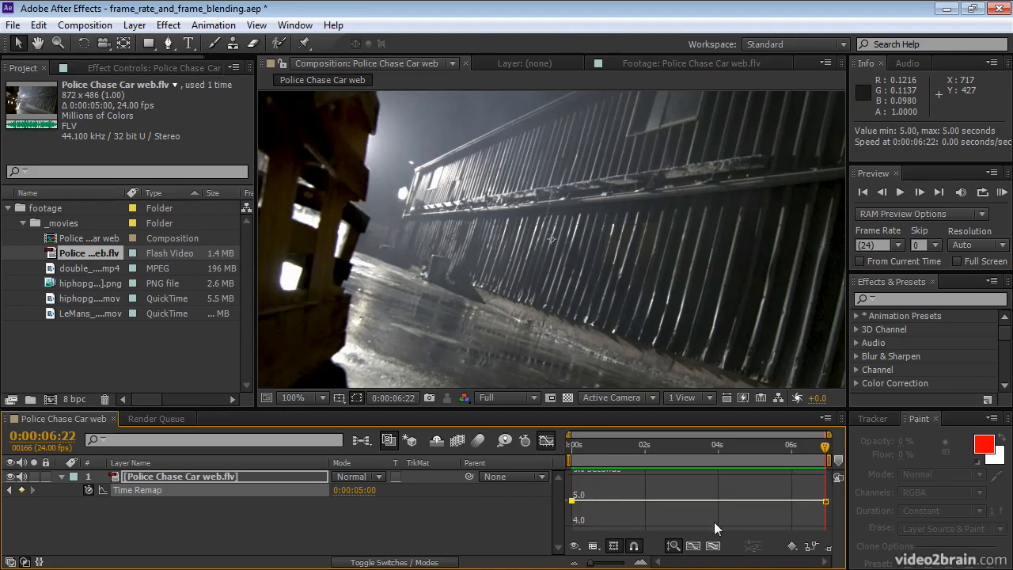
left_click_drag(825, 501, 823, 529)
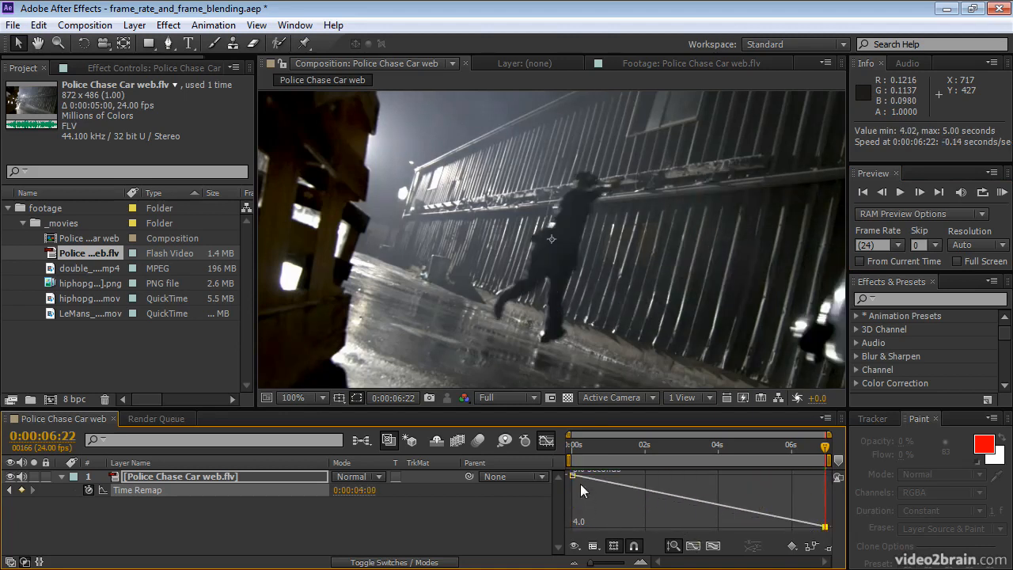
mouse_move(825, 525)
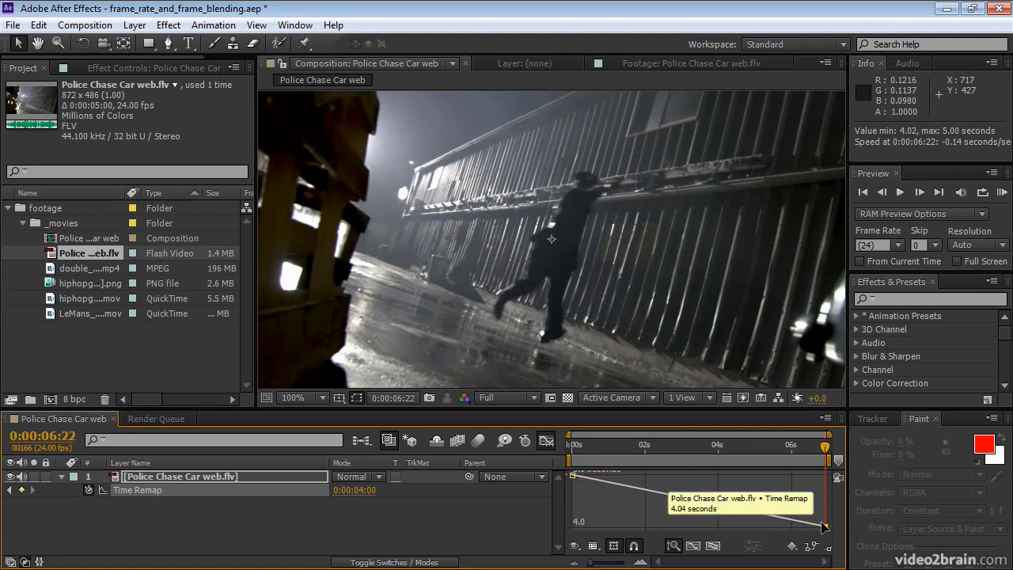
left_click(1002, 193)
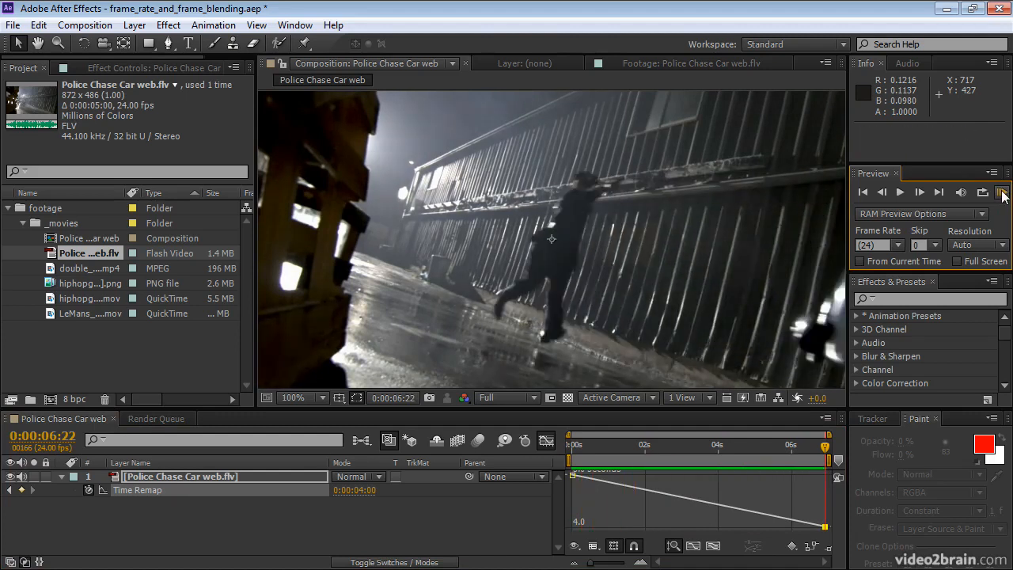
- Set the last Time Remap keyframe at 0:00:06:22 to 0:00:00:00 and RAM preview the reversed clip
left_click(547, 441)
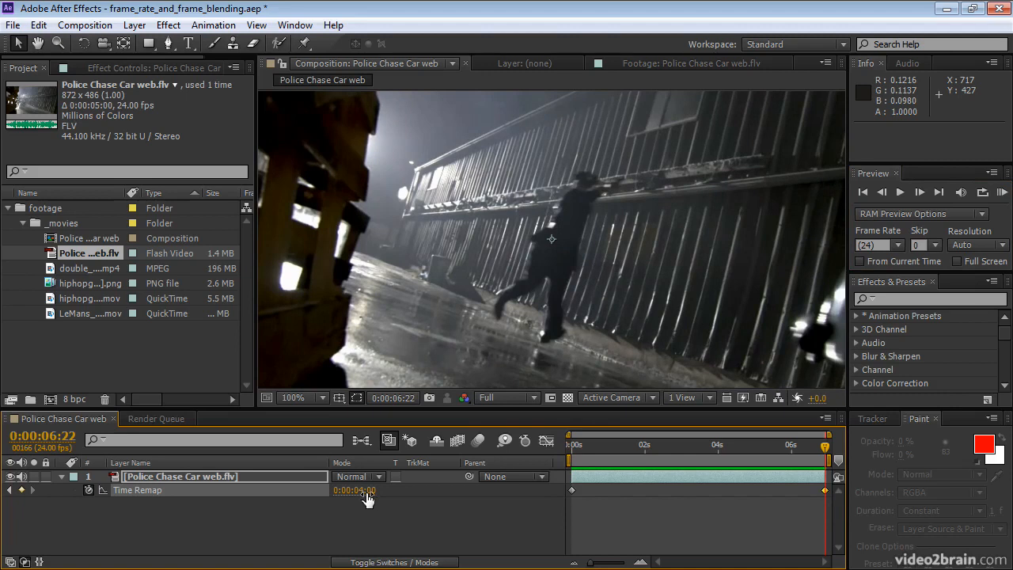
left_click_drag(827, 448, 564, 465)
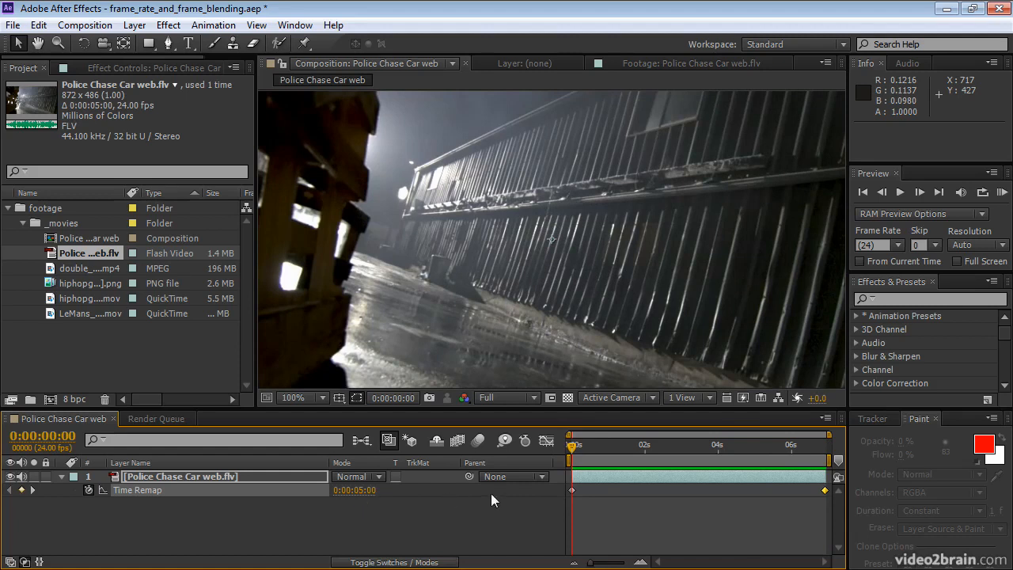
left_click_drag(572, 445, 843, 444)
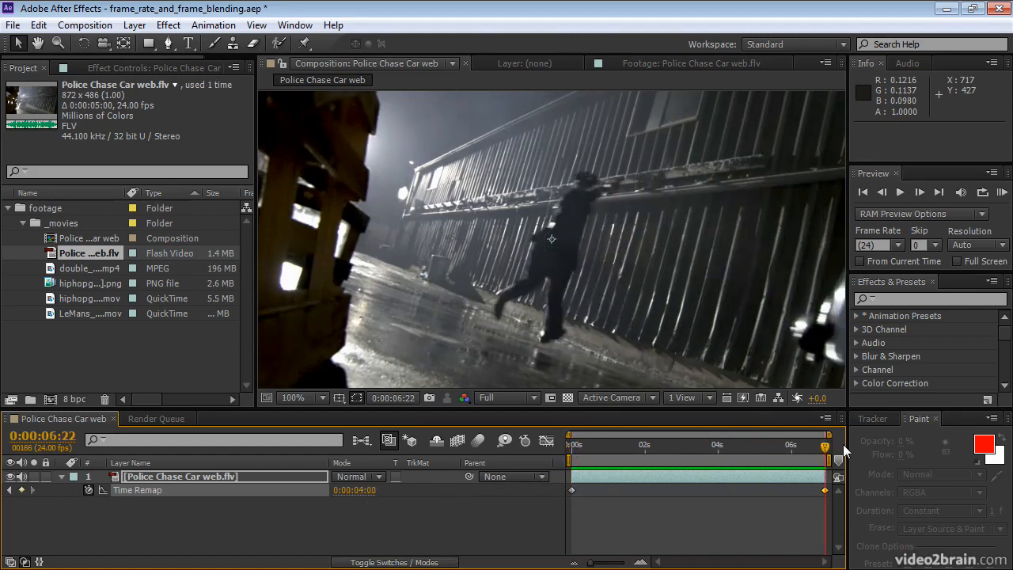
left_click(364, 491)
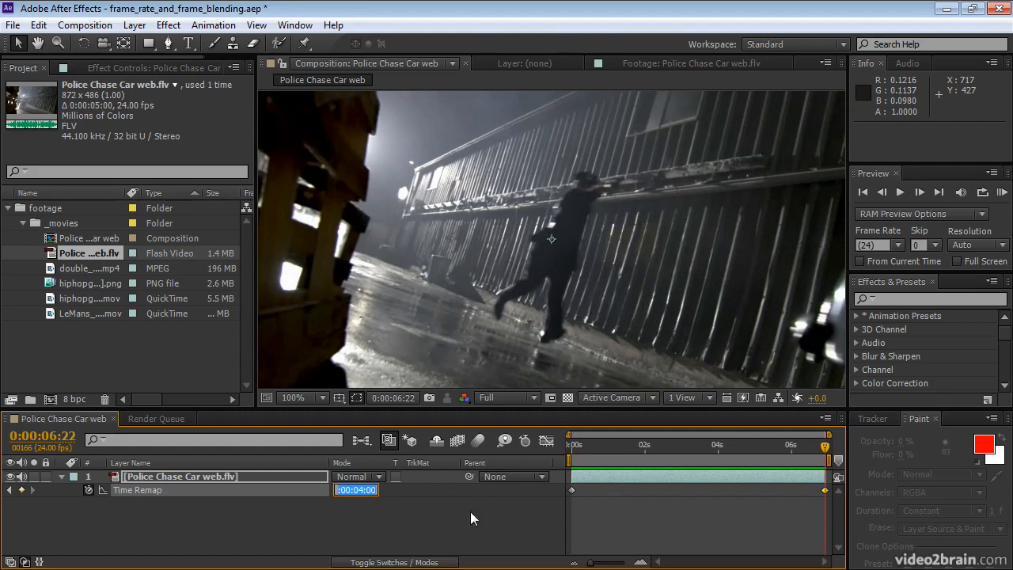
type("0")
key("Return")
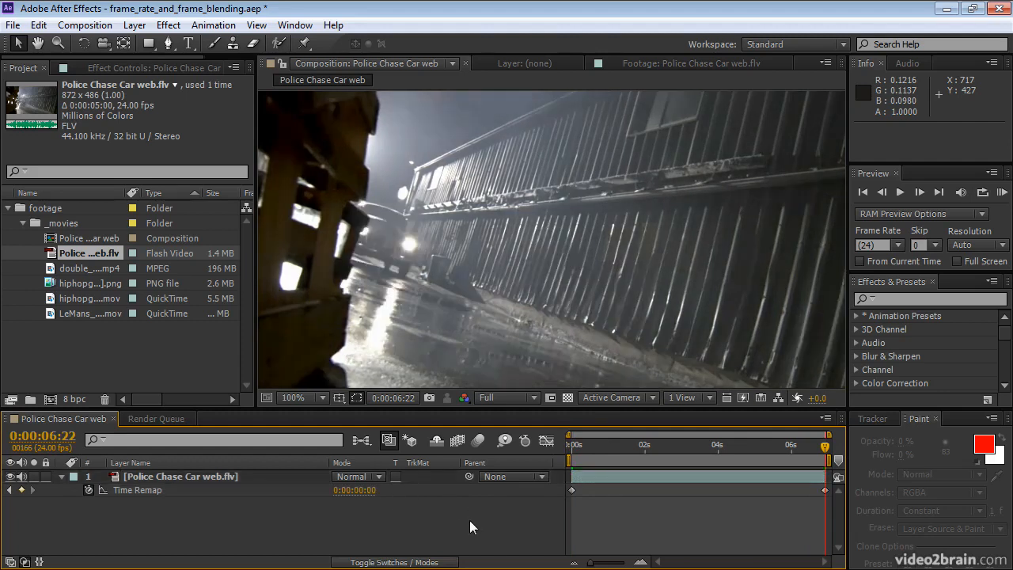
left_click(1001, 191)
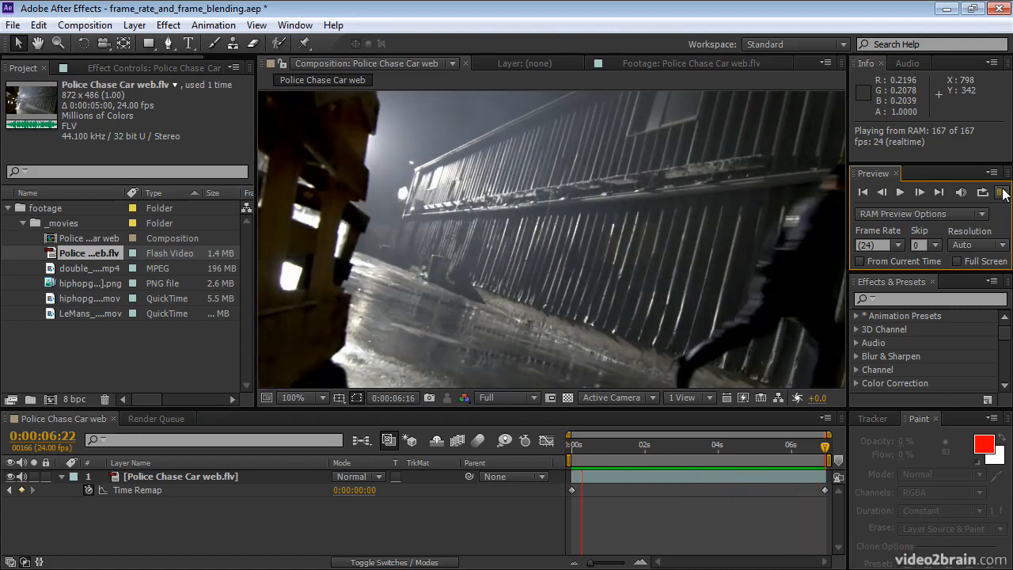
left_click(1002, 194)
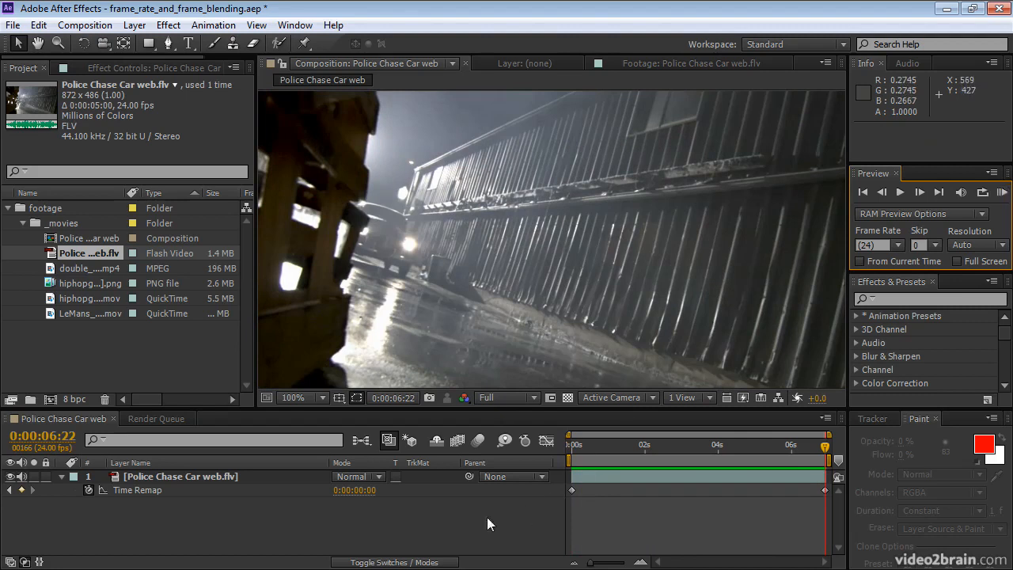
- Turn off time remapping on the Police Chase Car web.flv layer, removing its keyframes
left_click(393, 526)
left_click(123, 490)
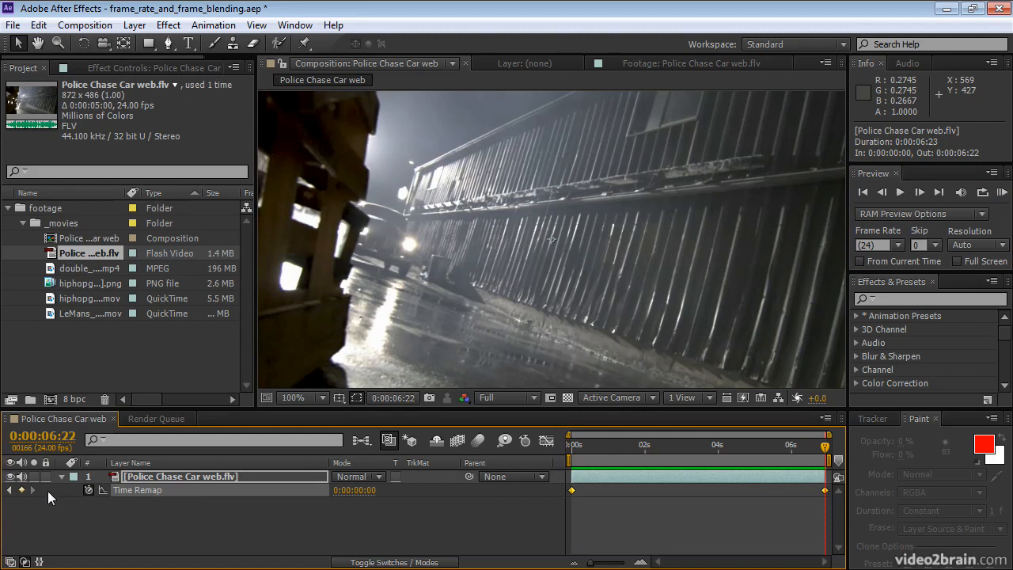
left_click(88, 491)
- Apply Time-Reverse Layer to the police car clip from the composition's start and RAM preview the result
left_click_drag(758, 450, 561, 446)
left_click(134, 25)
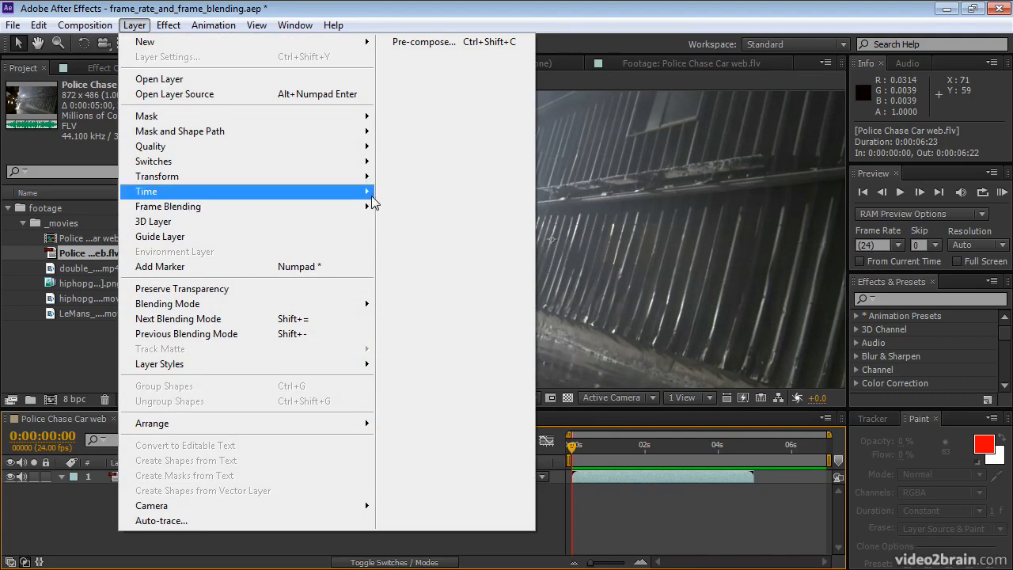
mouse_move(371, 194)
left_click(438, 212)
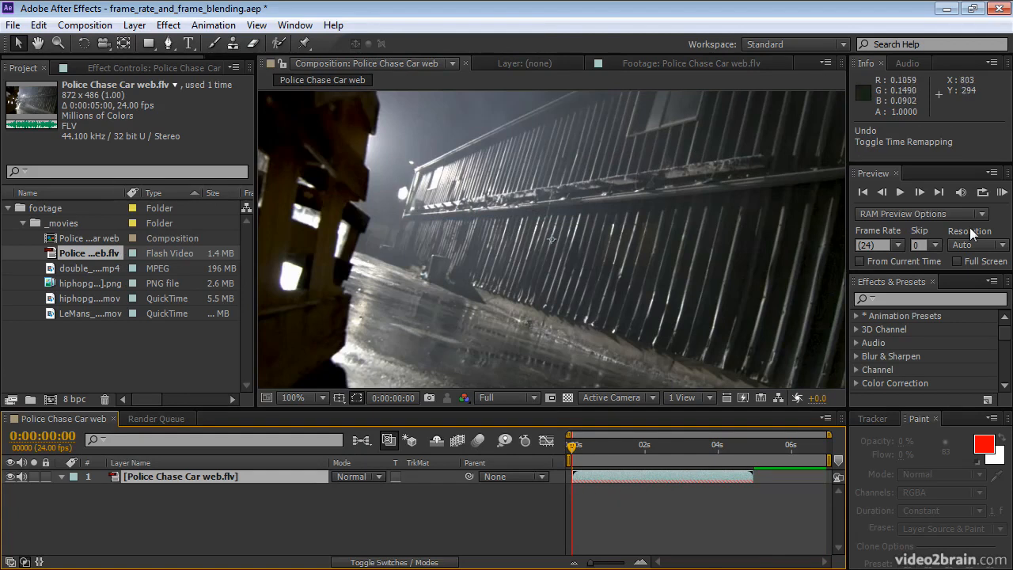
left_click(1002, 193)
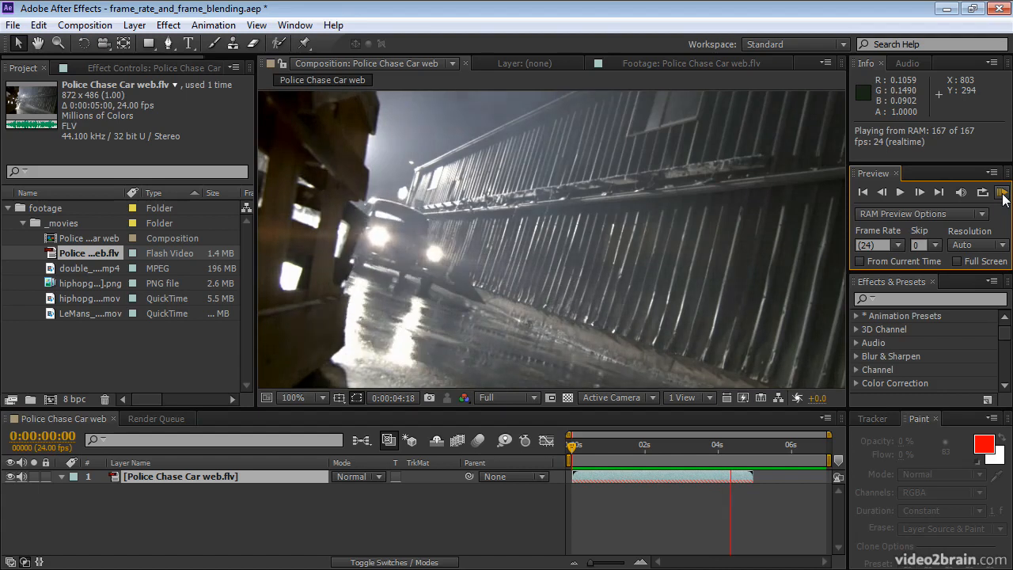
left_click(1002, 195)
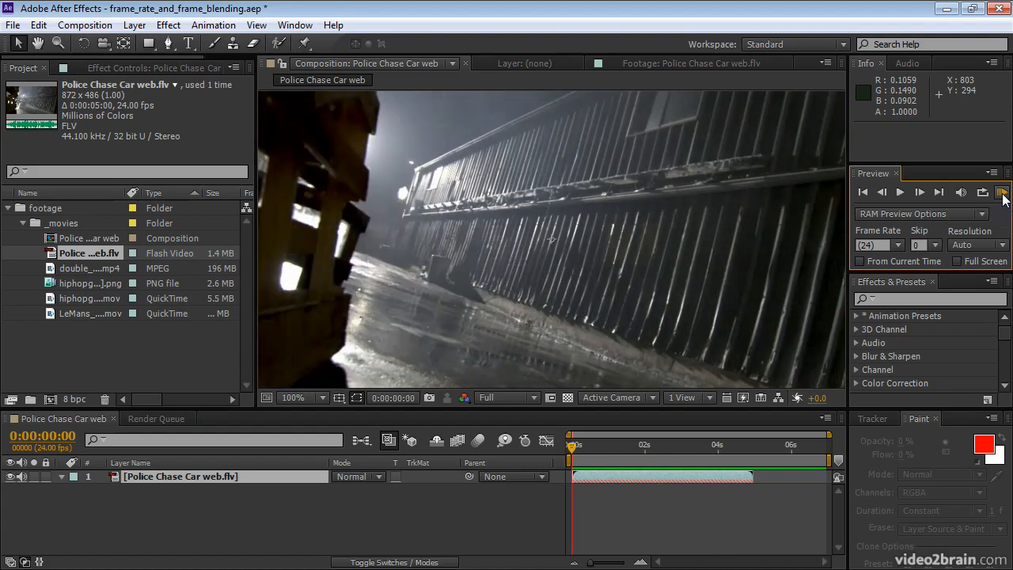